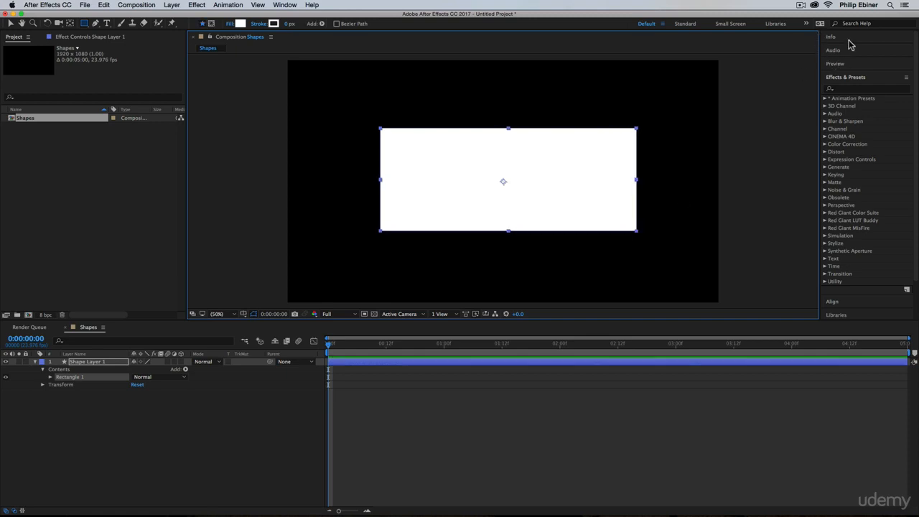
Align the white rectangle to the horizontal and vertical centre of the composition
click(838, 303)
click(846, 112)
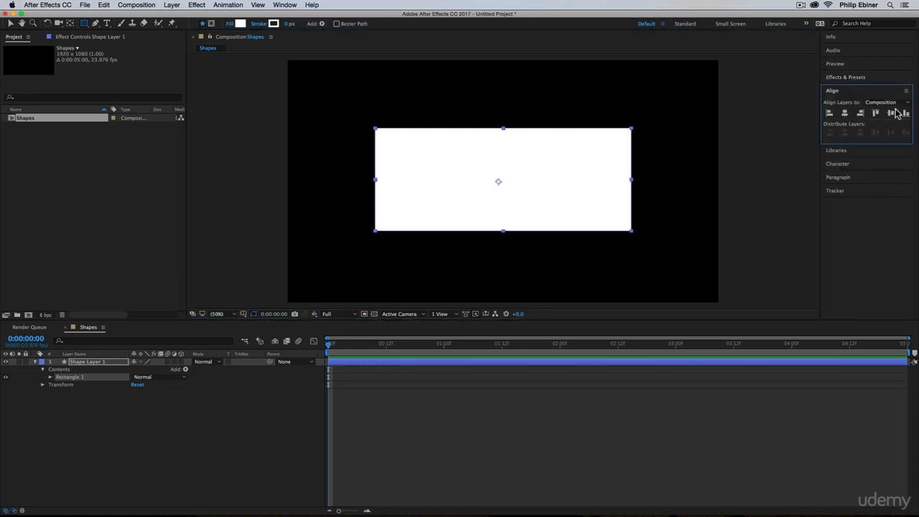
click(891, 112)
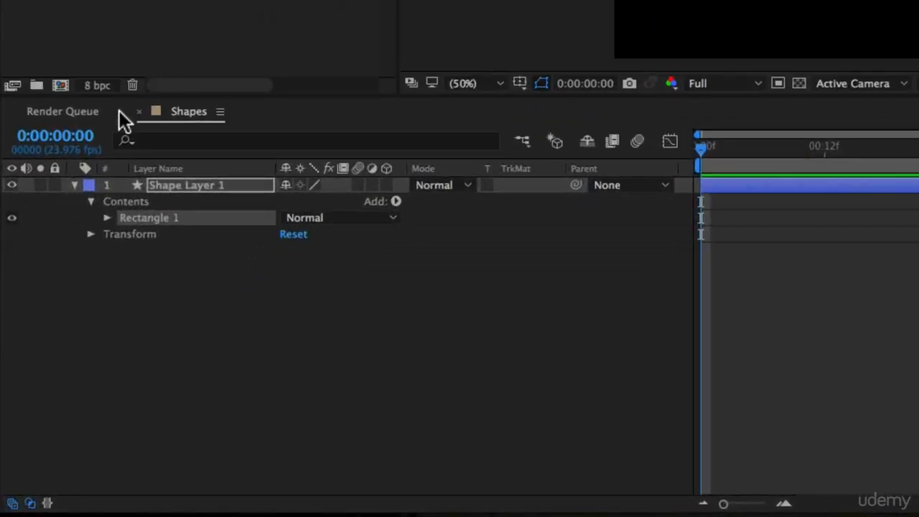
Expand the rectangle's stroke and fill properties and set its fill colour to dark red A53737
click(106, 217)
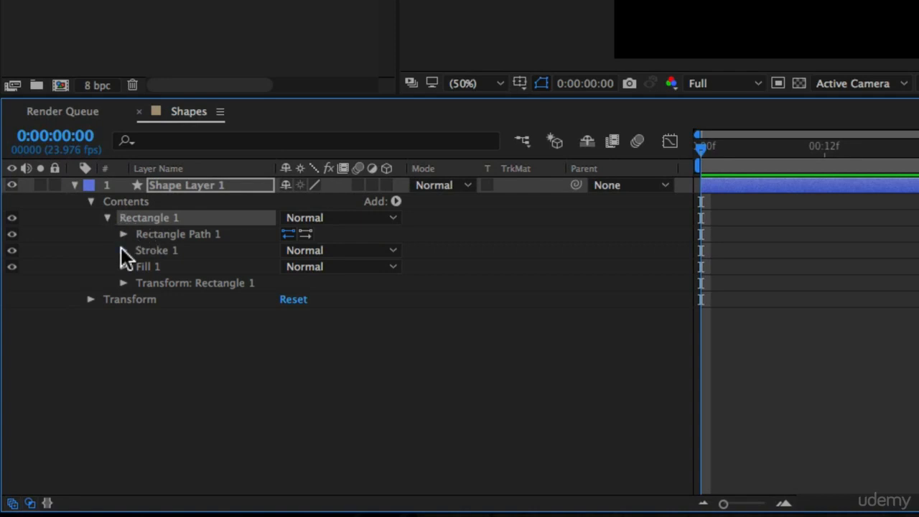
click(122, 250)
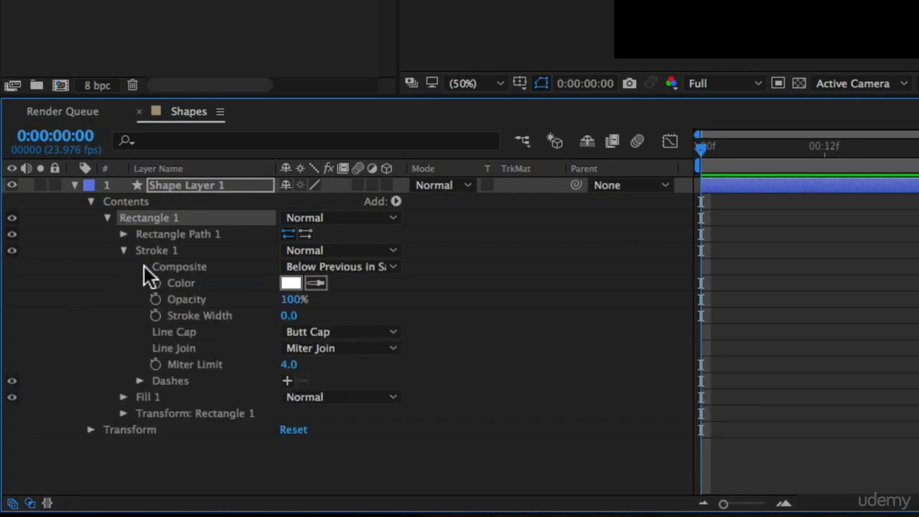
click(124, 397)
scroll(532, 315, down, 1)
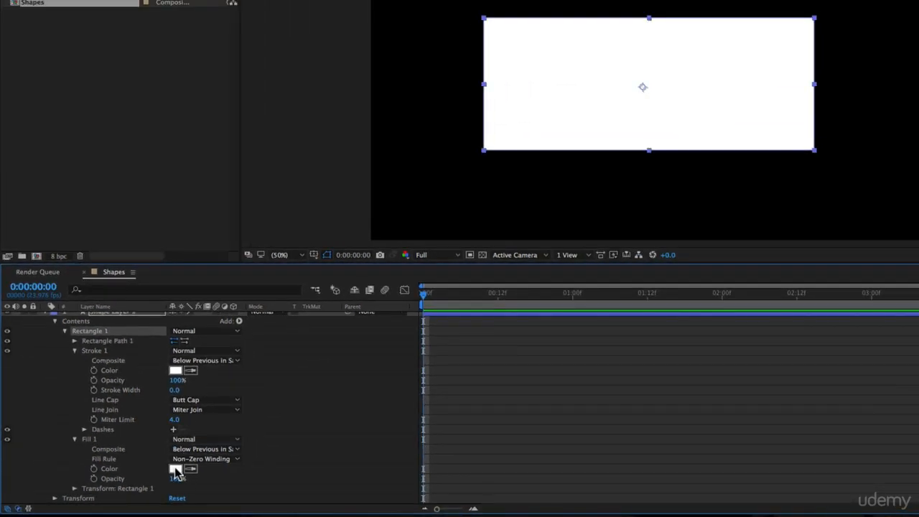
click(174, 468)
click(595, 156)
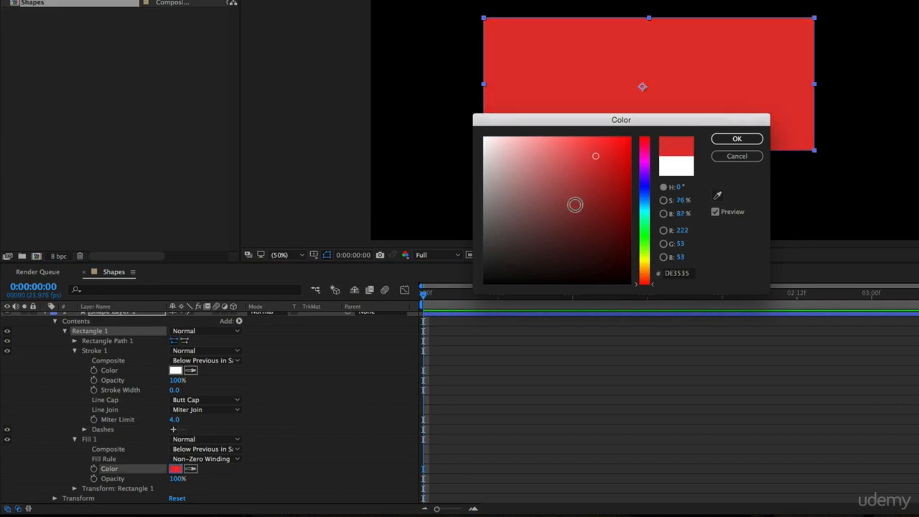
drag(575, 205, 582, 189)
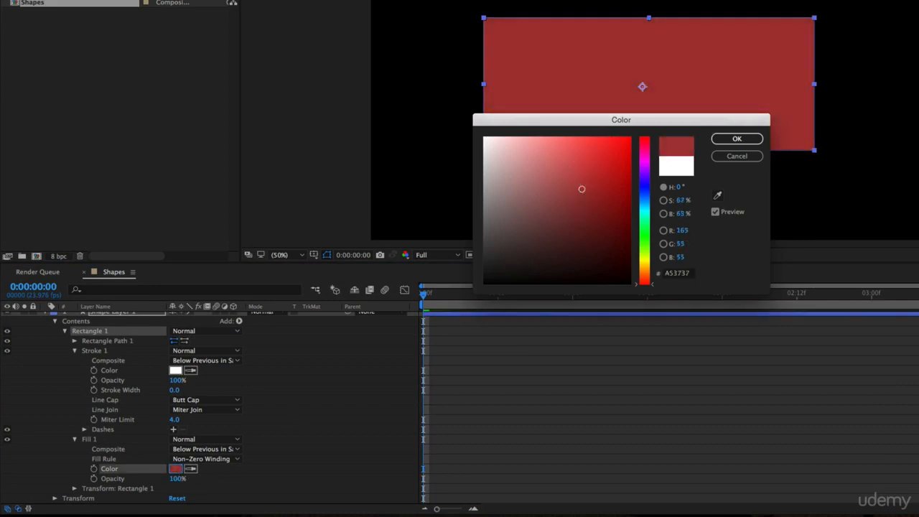
click(738, 140)
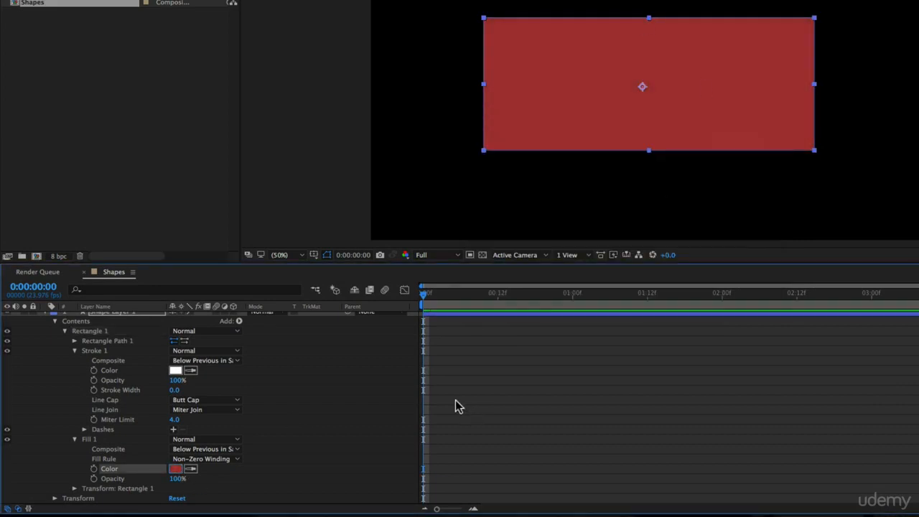
Set the red rectangle's fill opacity to 50%
drag(178, 479, 162, 483)
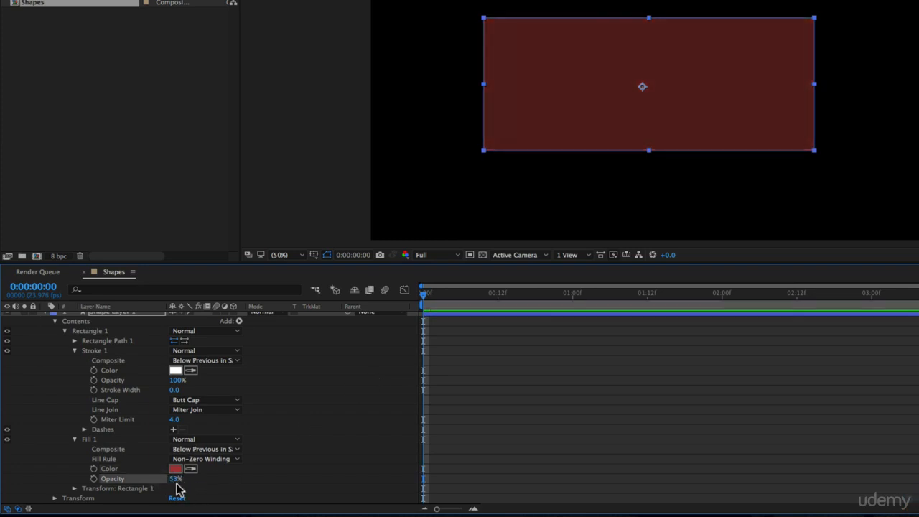
click(175, 480)
text(50)
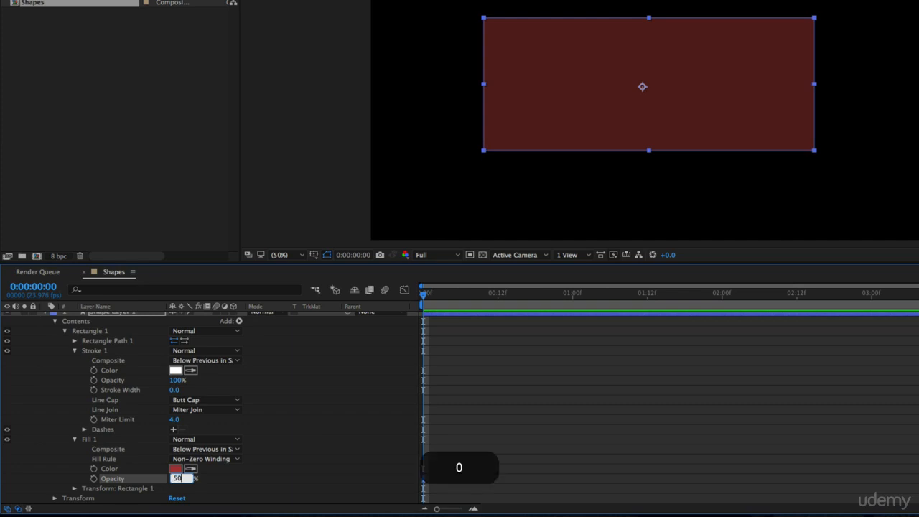
key(Return)
scroll(81, 322, up, 1)
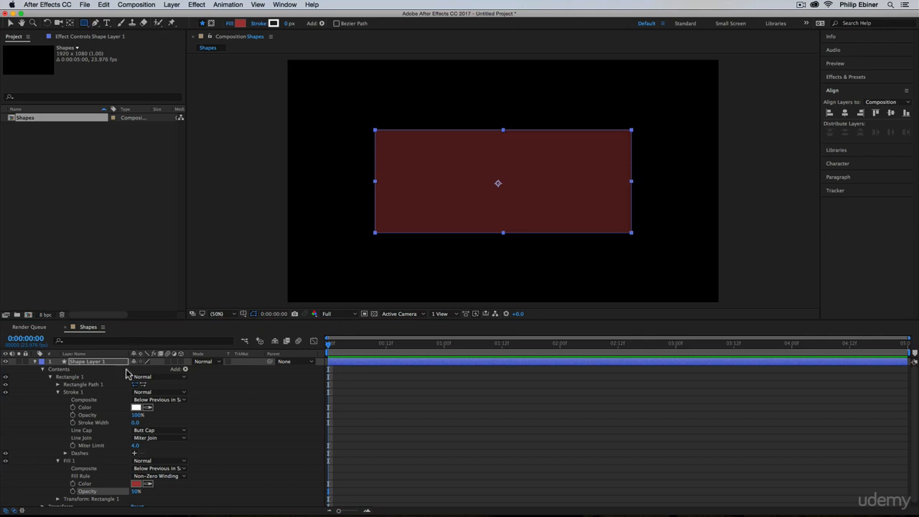
Draw a narrow upright door rectangle at the red rectangle's lower middle, inside the same shape layer, with fill colour FFFFFF
click(64, 371)
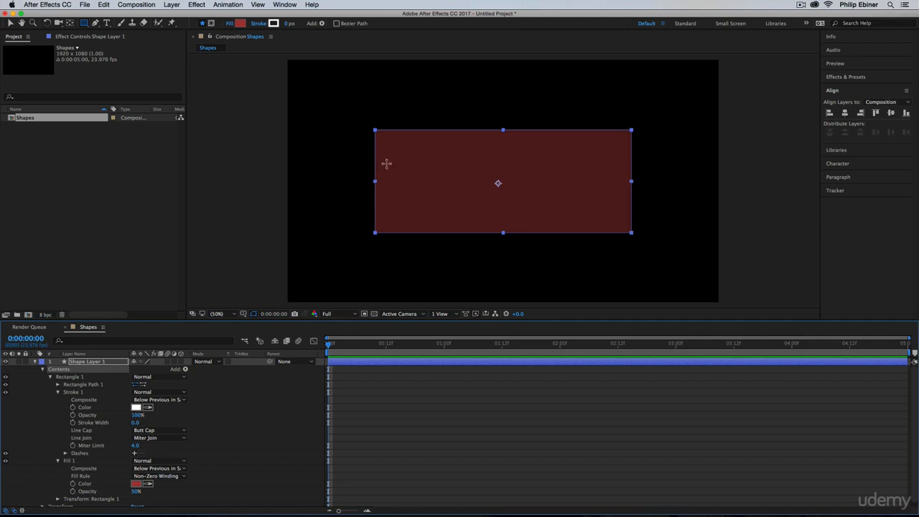
drag(493, 178, 516, 232)
click(242, 25)
drag(437, 268, 350, 212)
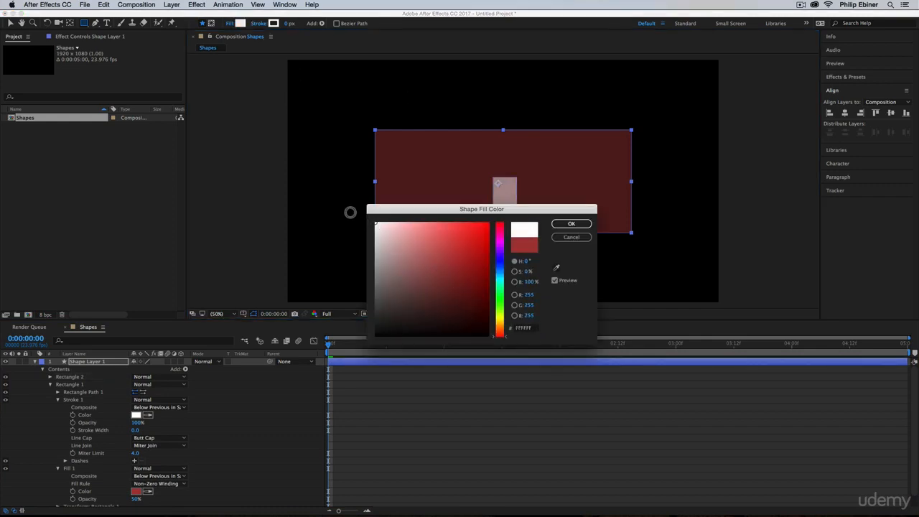
click(572, 224)
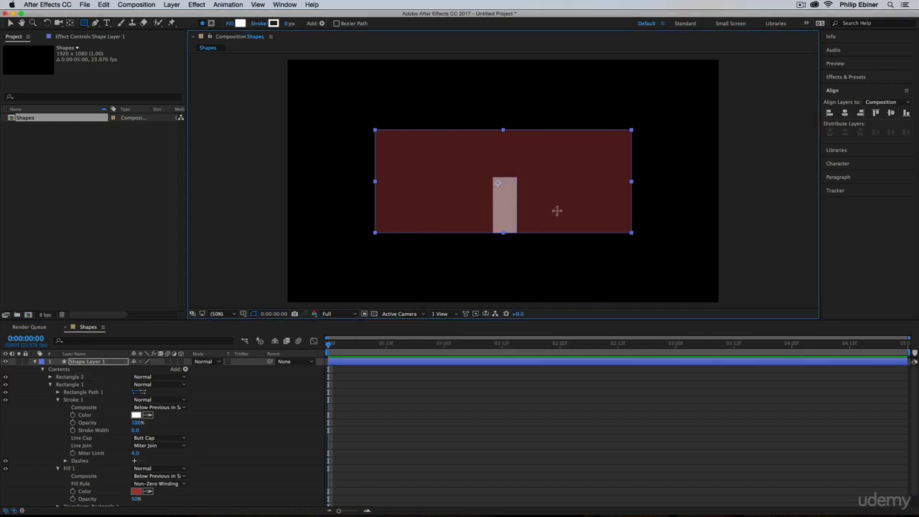
Draw a closed triangular roof with the Pen tool along the red rectangle's upper edge, slightly overhanging both sides
click(95, 24)
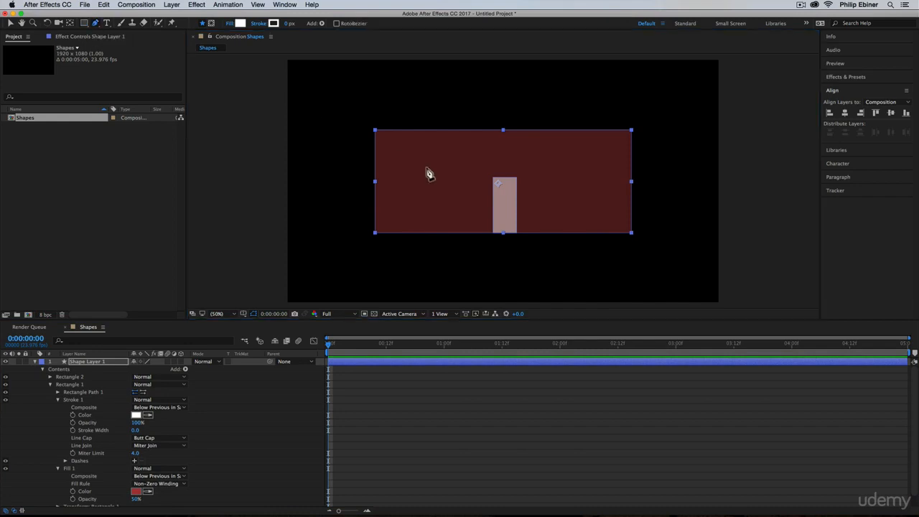
click(370, 132)
click(650, 132)
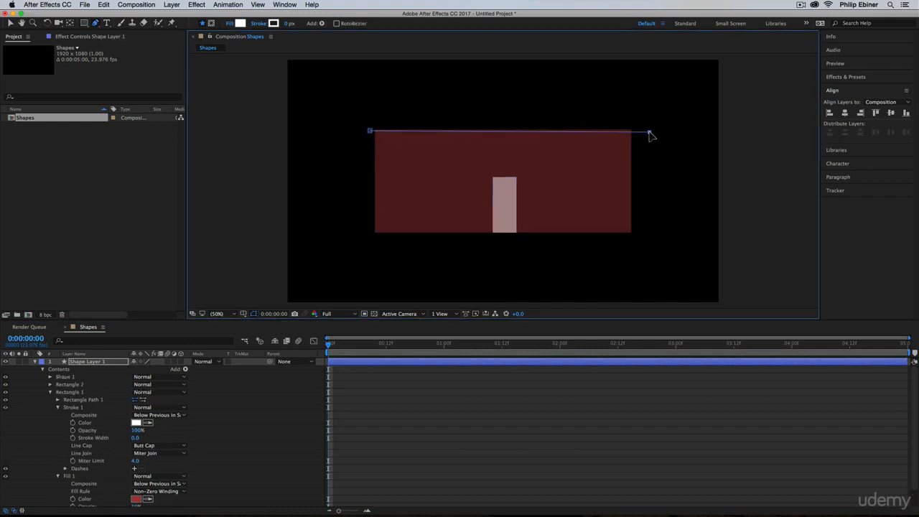
click(507, 72)
click(371, 132)
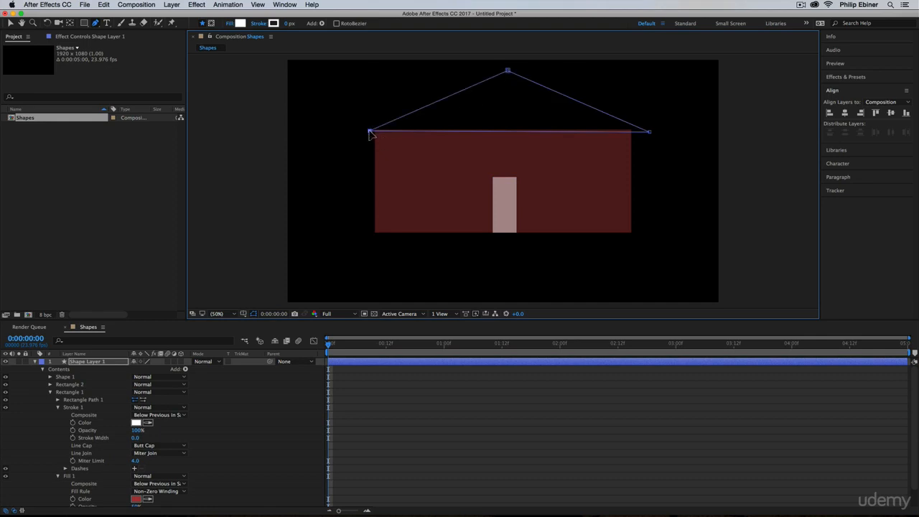
Set the triangular roof's fill opacity to 100% and collapse its properties
click(51, 377)
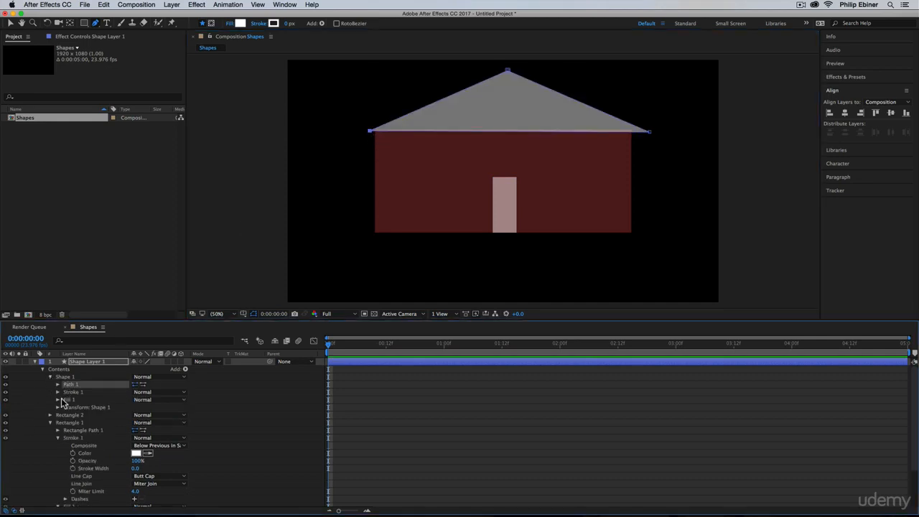
click(64, 400)
click(58, 400)
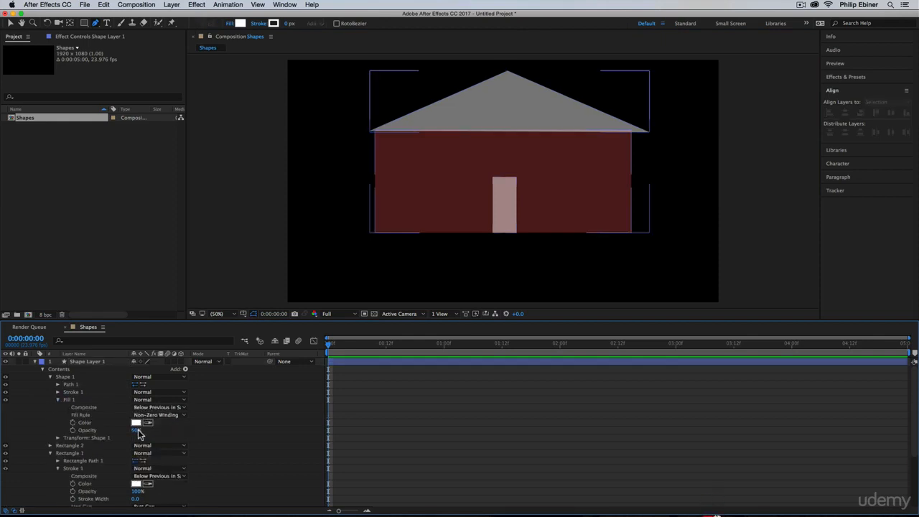
drag(140, 433, 199, 433)
click(50, 377)
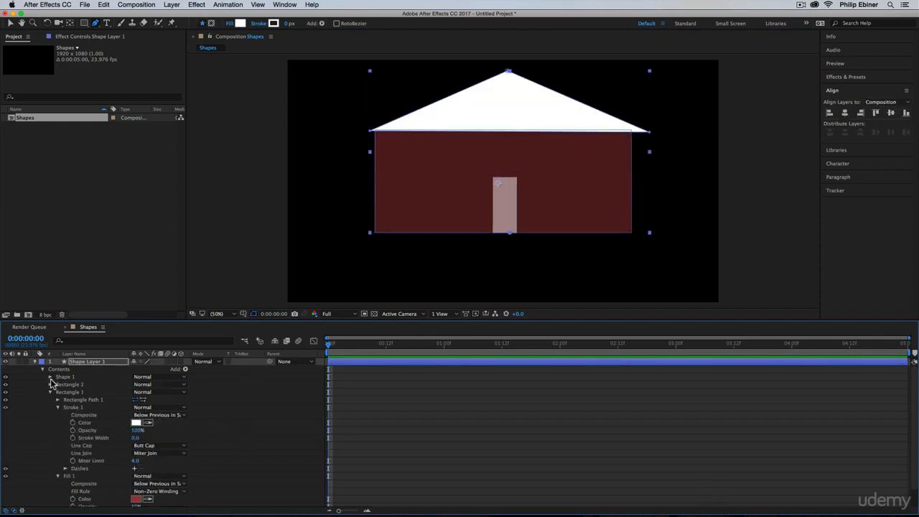
Set the door rectangle's fill opacity to 100% and collapse both rectangles' properties
click(49, 385)
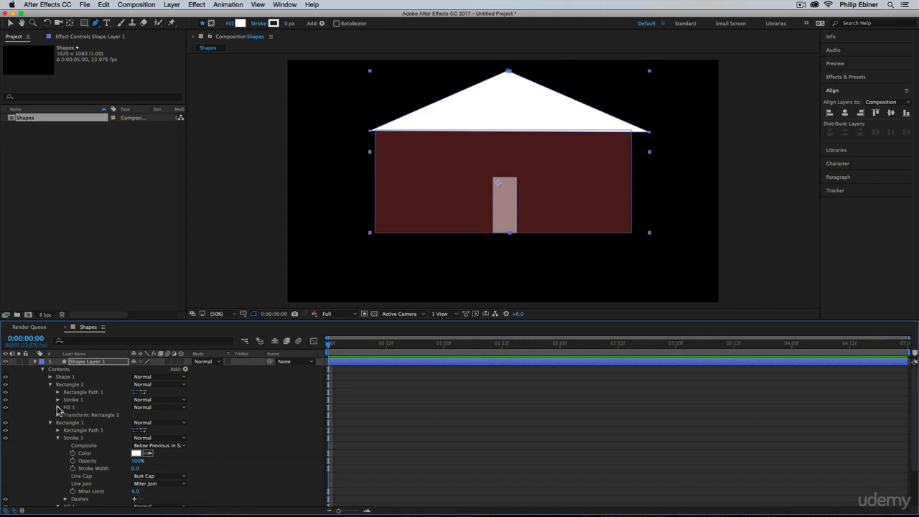
click(58, 407)
drag(137, 438, 251, 439)
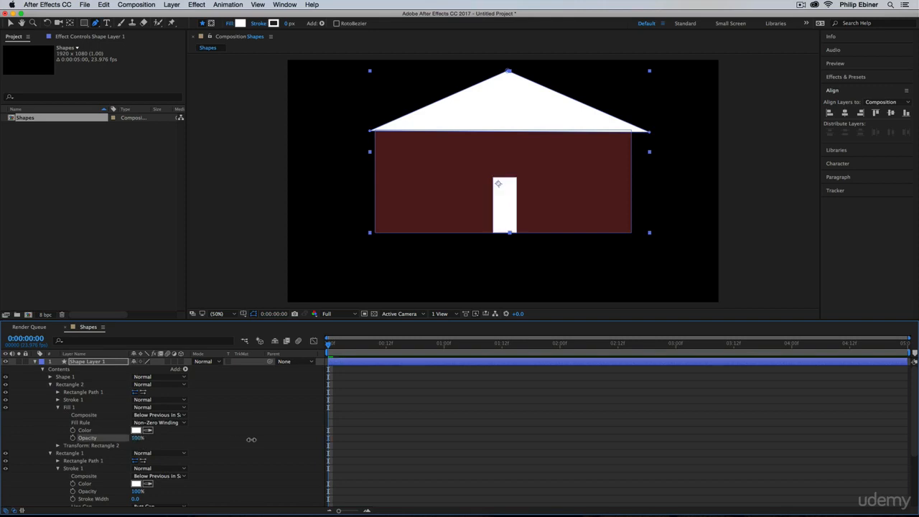
click(51, 385)
click(50, 392)
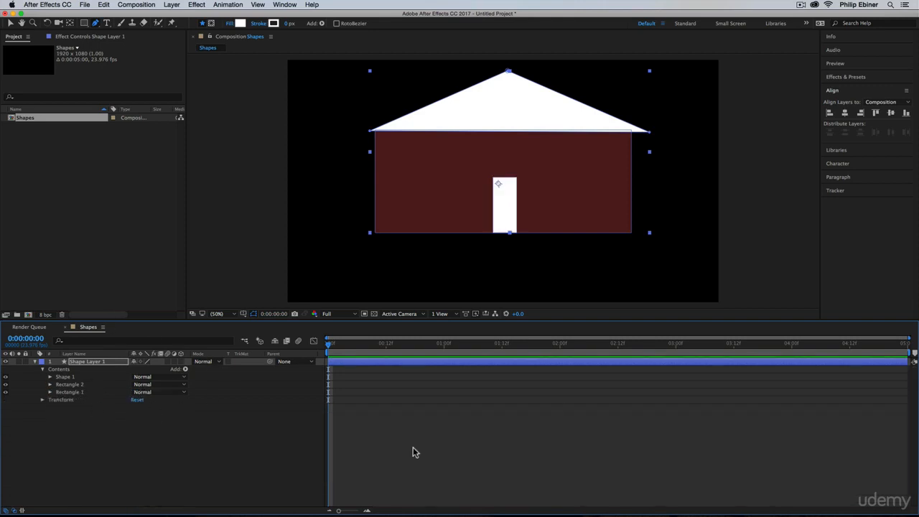
Move the whole house shape layer to position 965, 707 and scale it to 81%
click(419, 417)
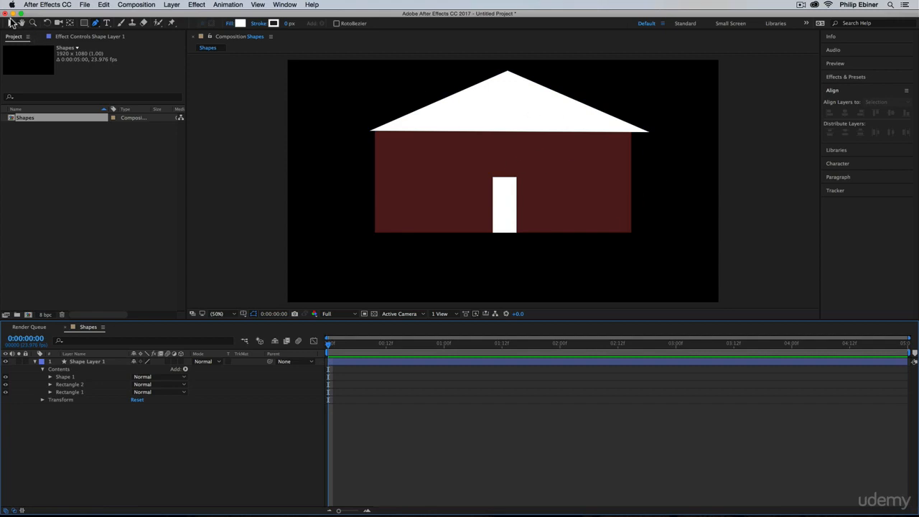
click(11, 23)
drag(498, 113, 482, 148)
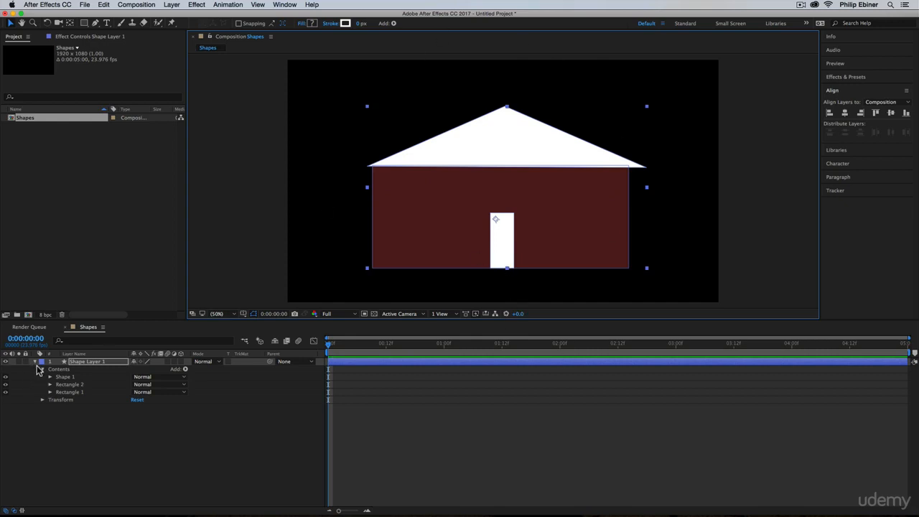
click(41, 400)
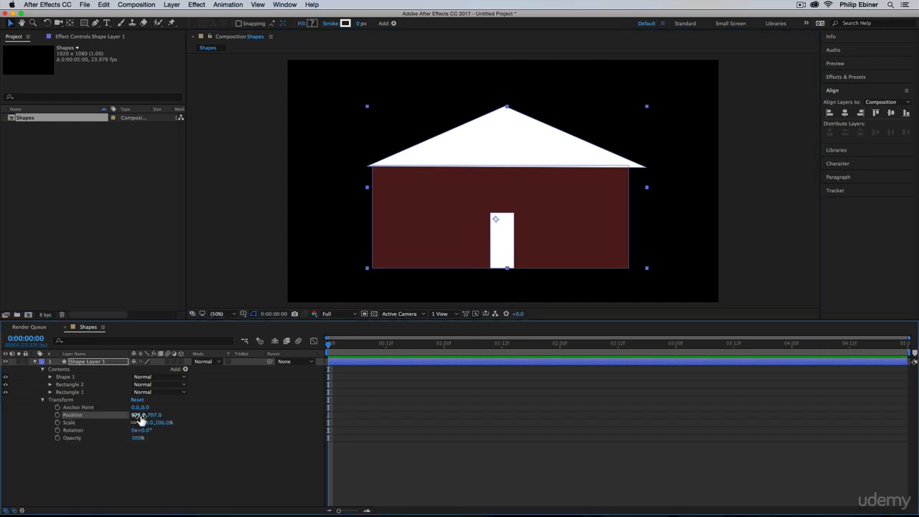
mouse_move(147, 422)
mouse_down()
mouse_move(183, 422)
mouse_move(123, 422)
mouse_move(155, 415)
mouse_move(119, 414)
mouse_move(160, 415)
mouse_move(152, 414)
mouse_up()
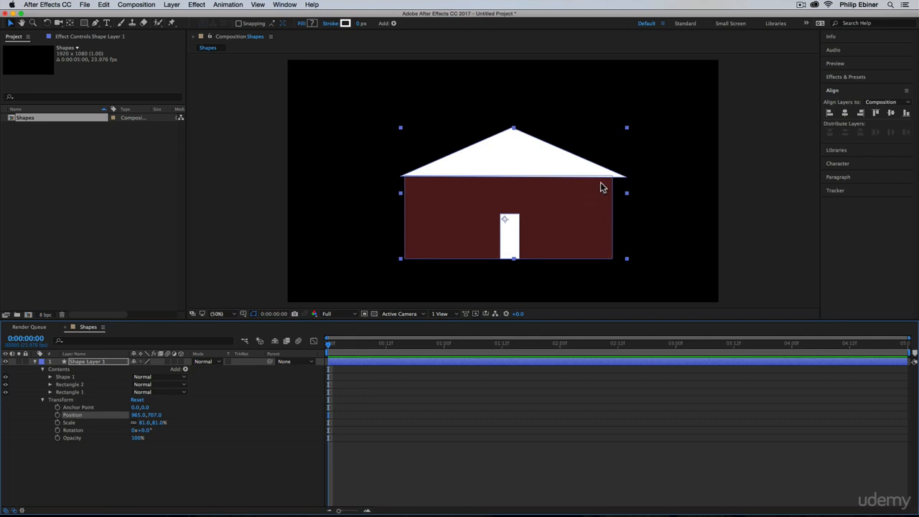
scroll(54, 380, down, 1)
click(50, 381)
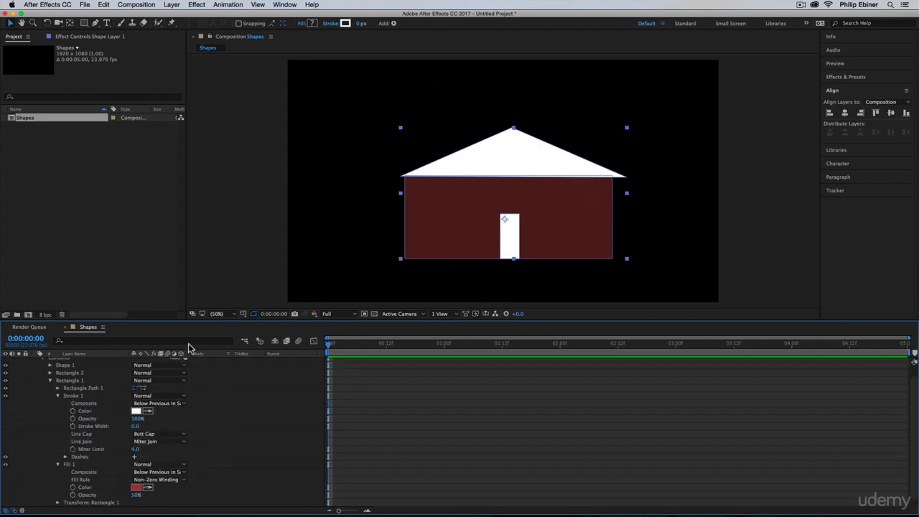
scroll(40, 458, up, 1)
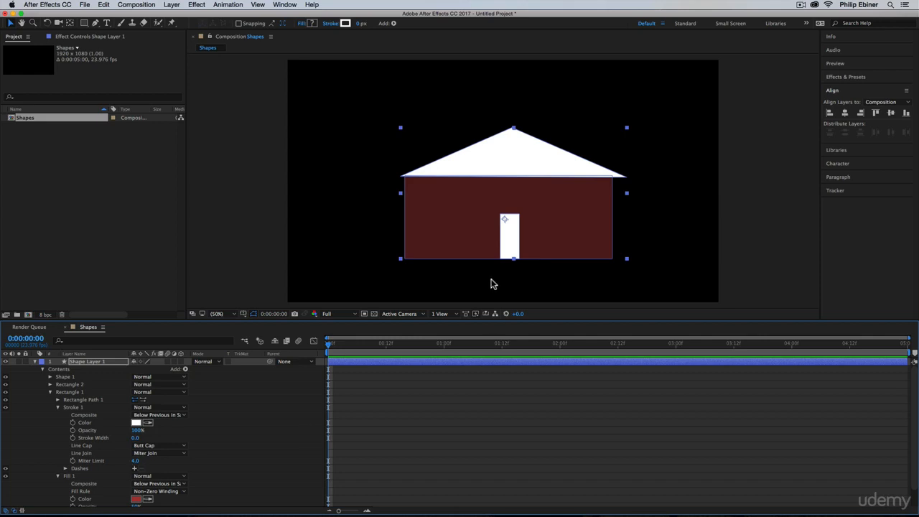
Delete the whole house shape layer from the composition
click(346, 364)
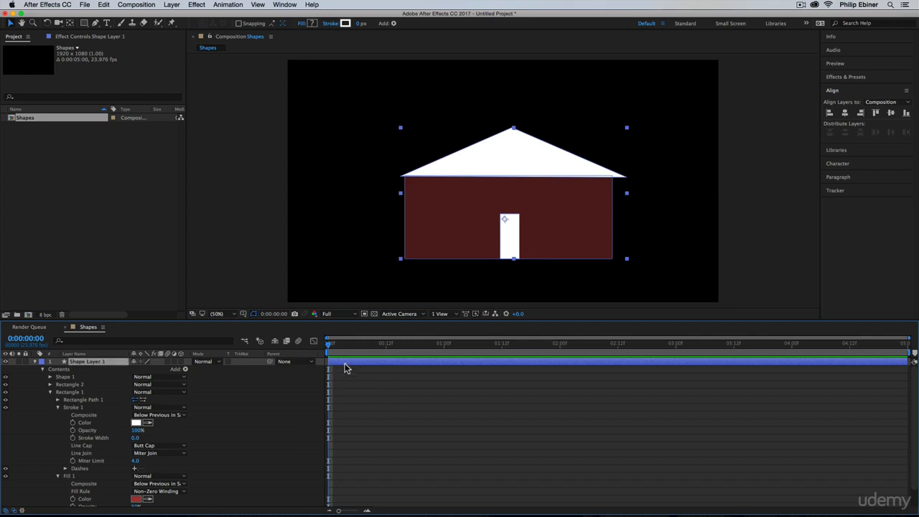
key(BackSpace)
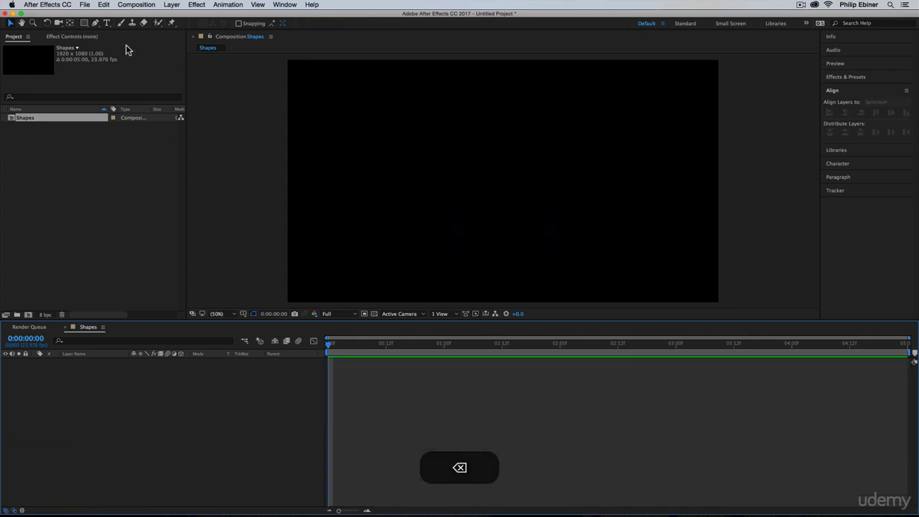
Start a new Pen tool path with a first point in the left part of the empty composition
click(95, 23)
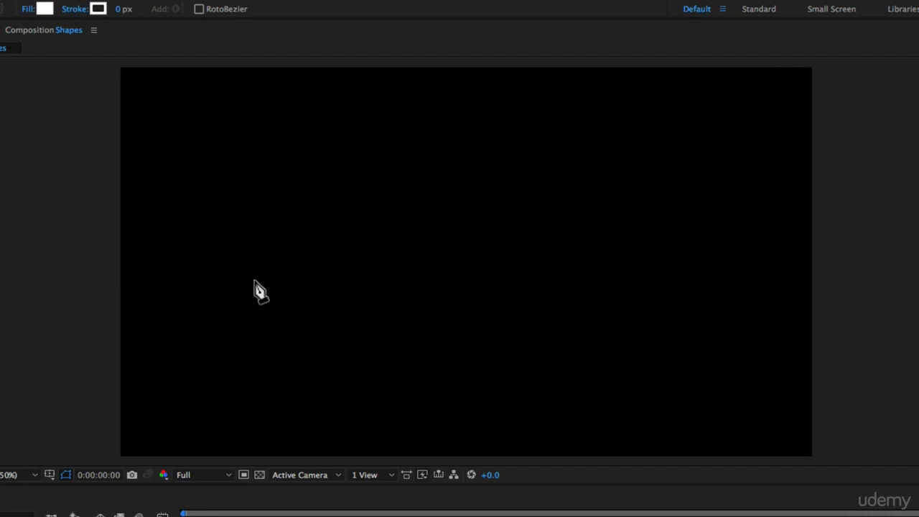
click(240, 249)
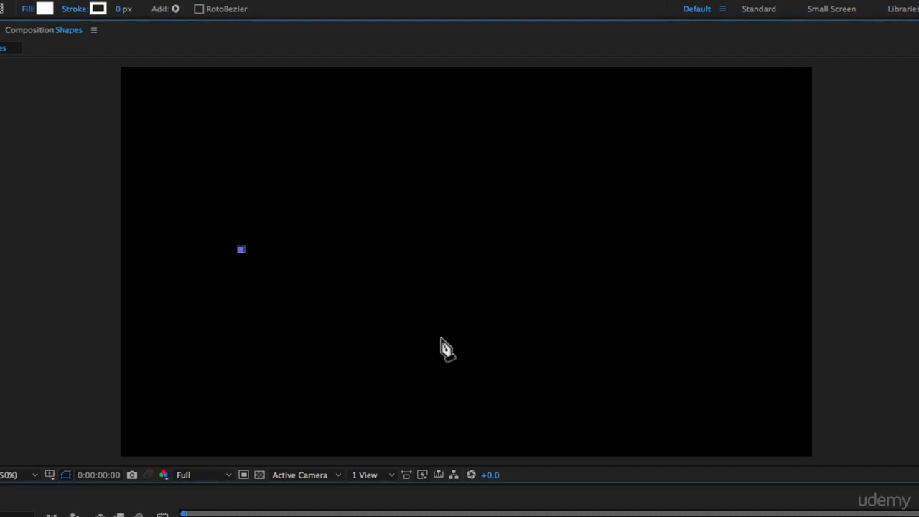
Try a curved second path point near the composition's centre with long, steep handles, and undo it
drag(474, 261, 511, 94)
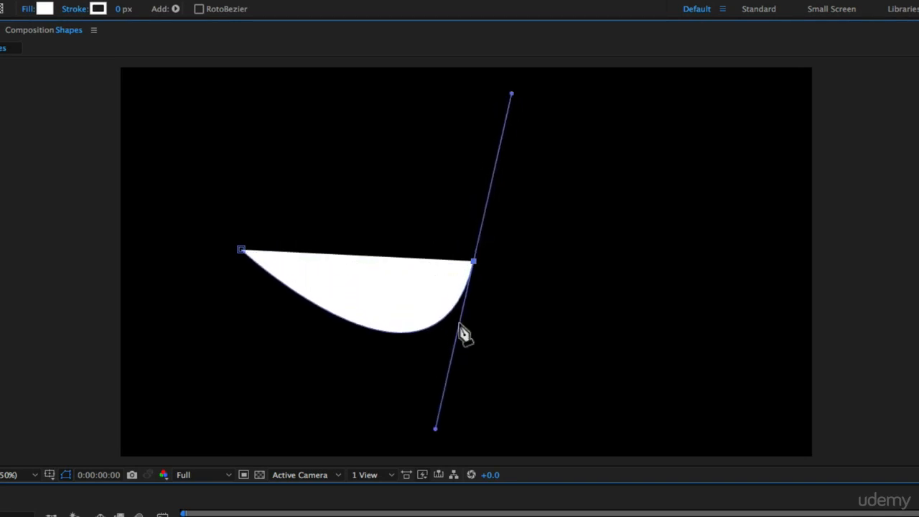
key(super+z)
key(super+z)
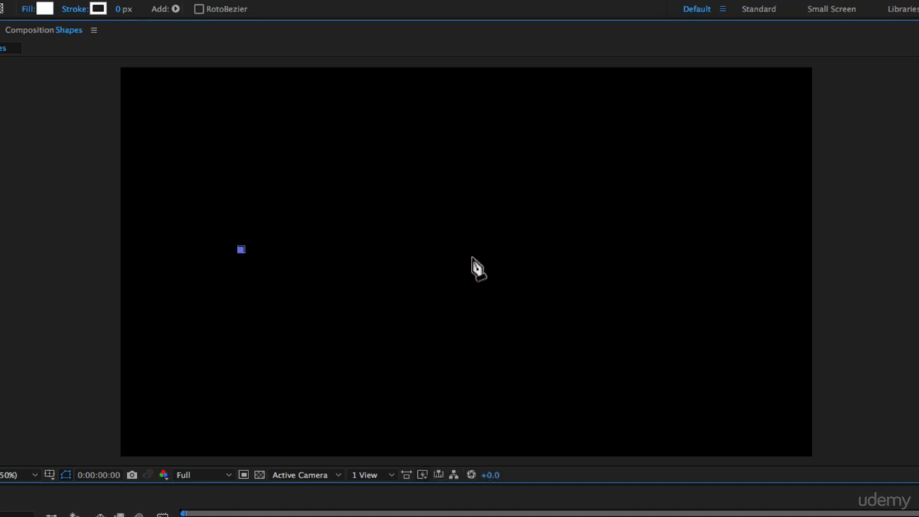
Try continuing the path with four straight-segment points in a zigzag, and undo all four
click(472, 256)
click(558, 182)
click(612, 300)
click(718, 180)
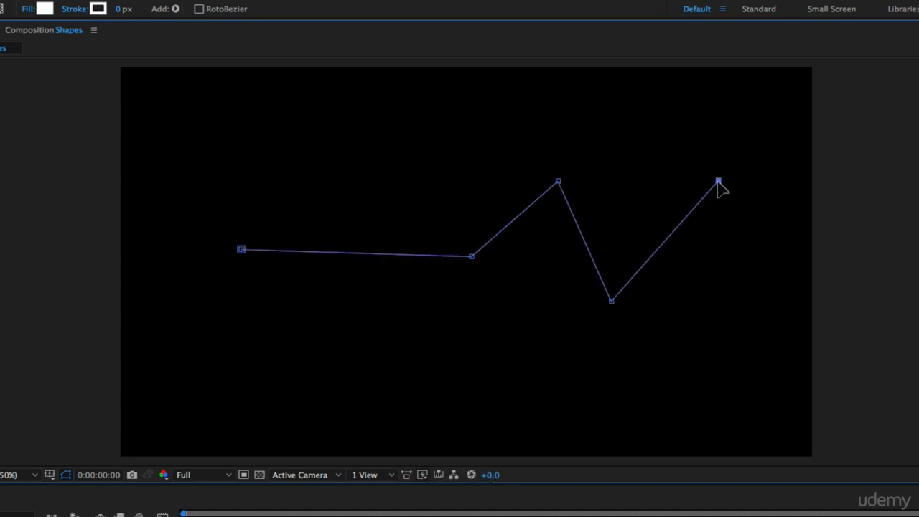
key(super+z)
key(super+z)
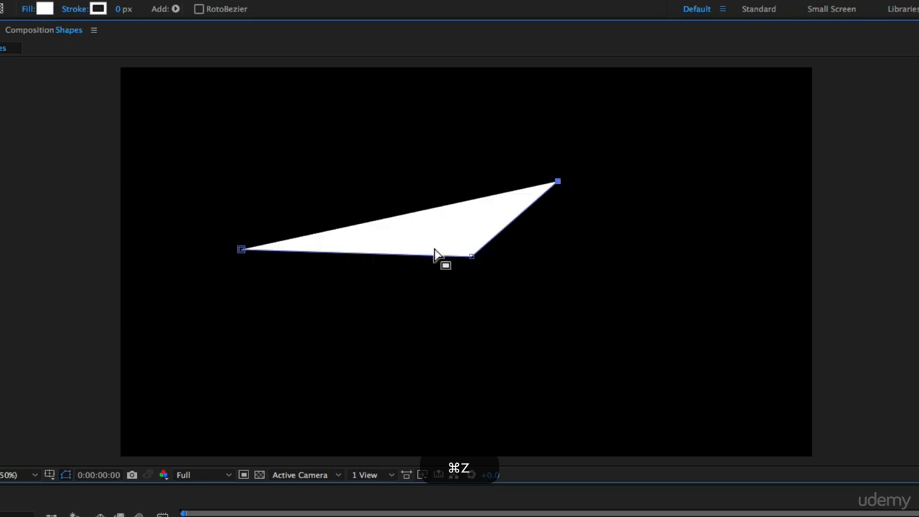
key(super+z)
key(super+z)
Continue the path with three curved points across the composition, using short handles to form a smooth wave
drag(362, 297, 406, 263)
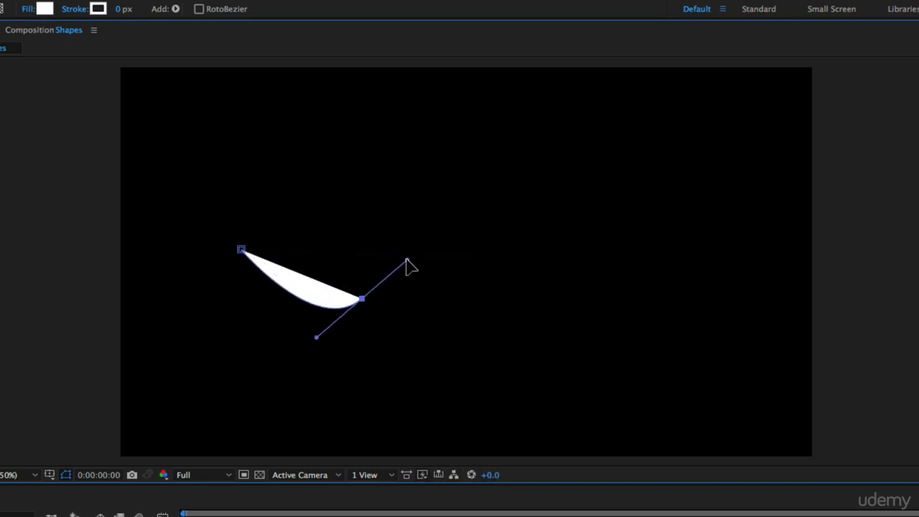
drag(487, 238, 527, 260)
drag(658, 289, 700, 252)
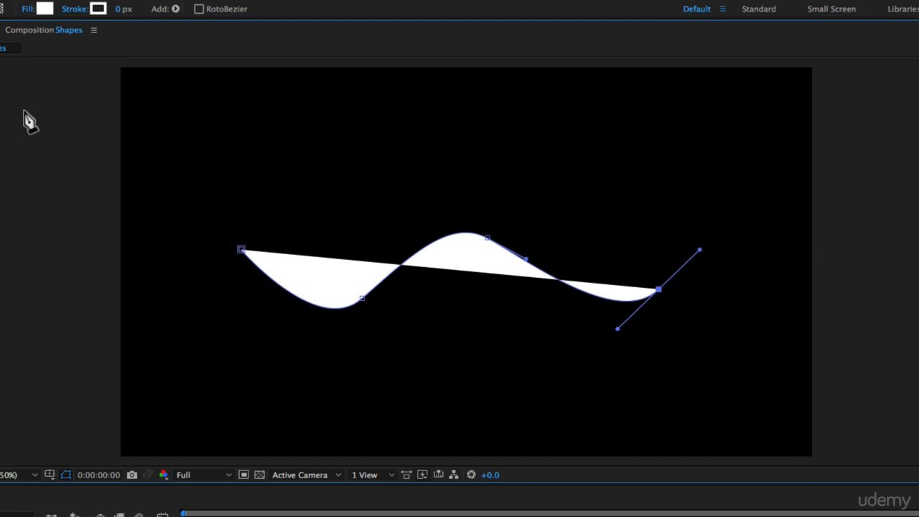
Set the wave path's fill to None, increase its stroke width to 54 px, and deselect the layer
click(27, 10)
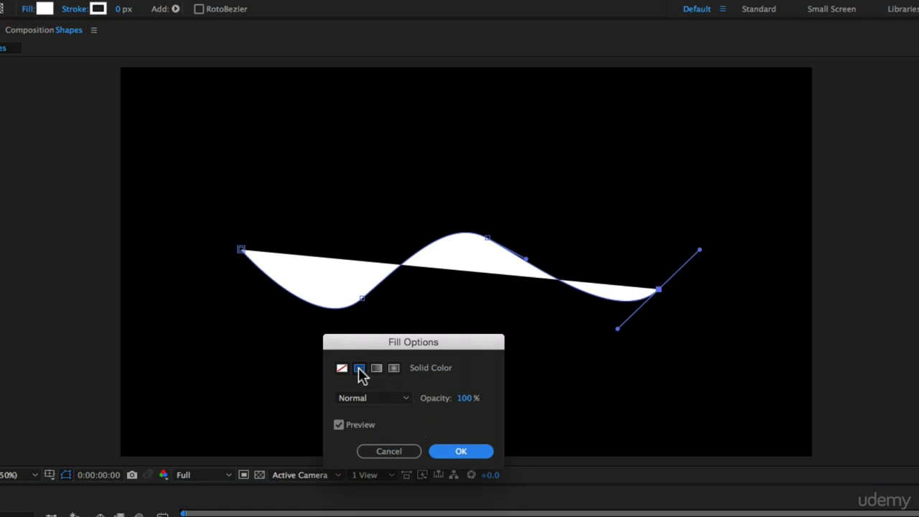
click(342, 368)
click(470, 453)
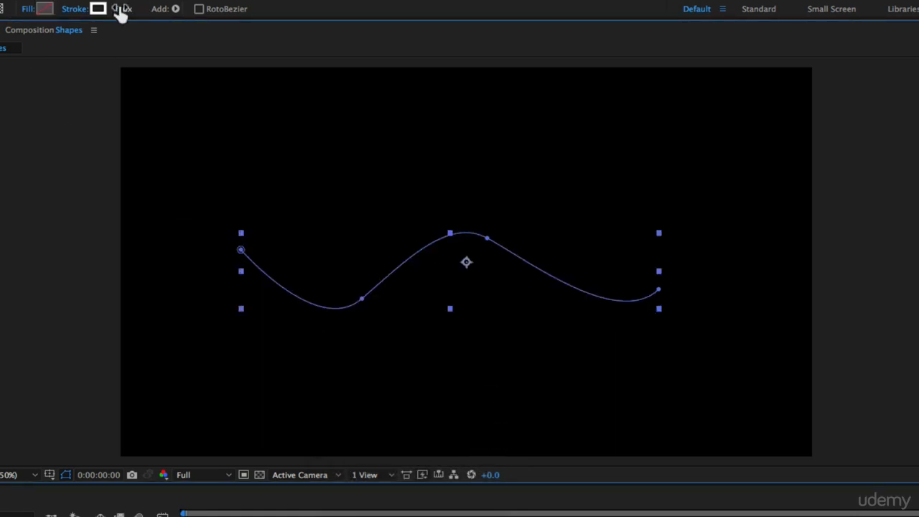
drag(120, 10, 159, 6)
key(F2)
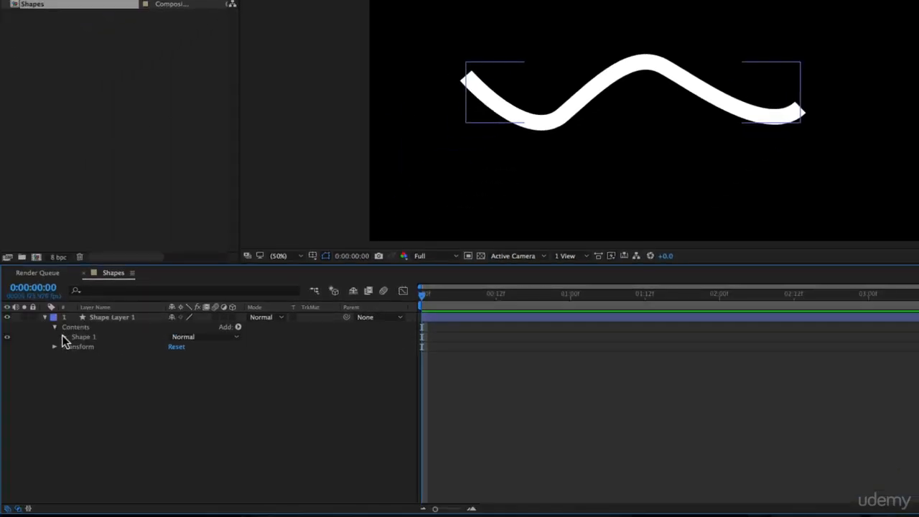
Change the Line Cap of the wave's Stroke 1 to Round Cap
click(64, 337)
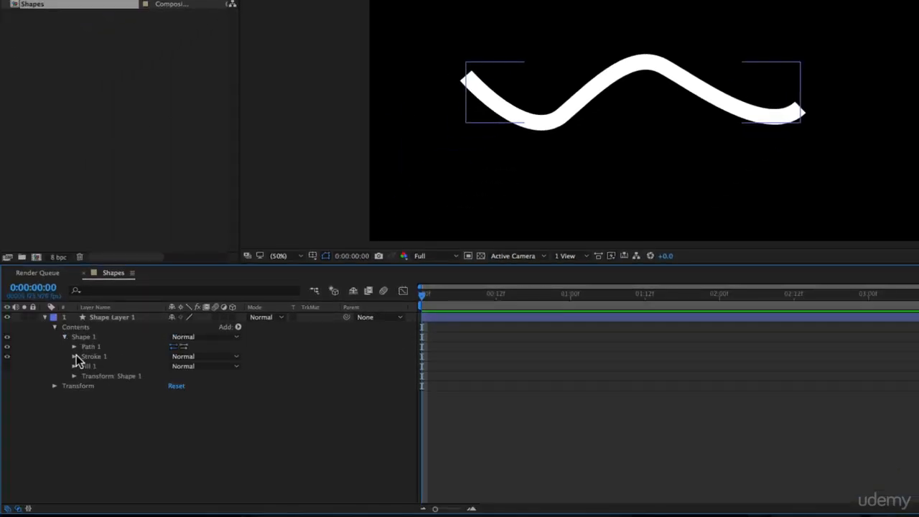
click(75, 357)
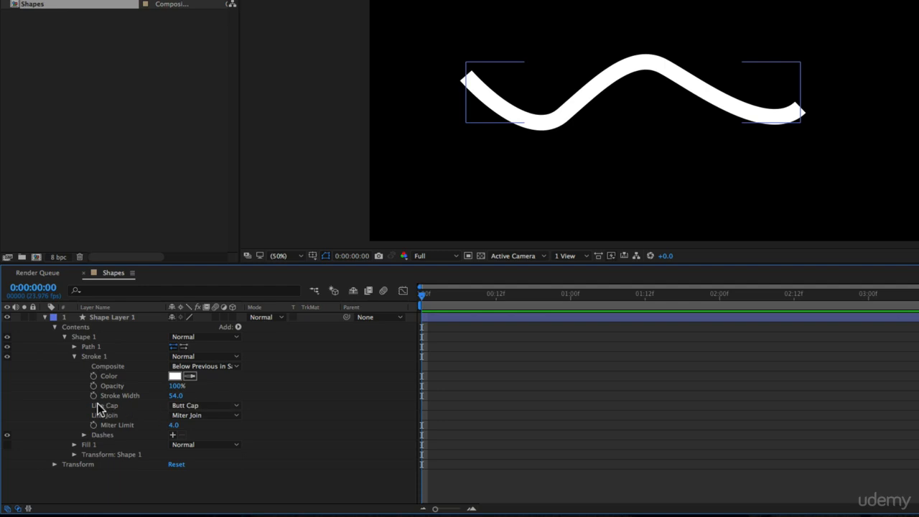
click(220, 406)
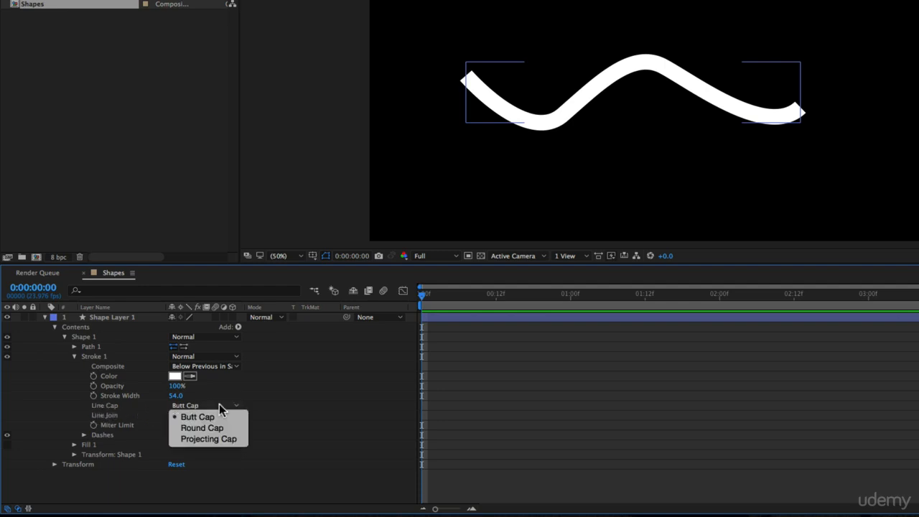
click(240, 427)
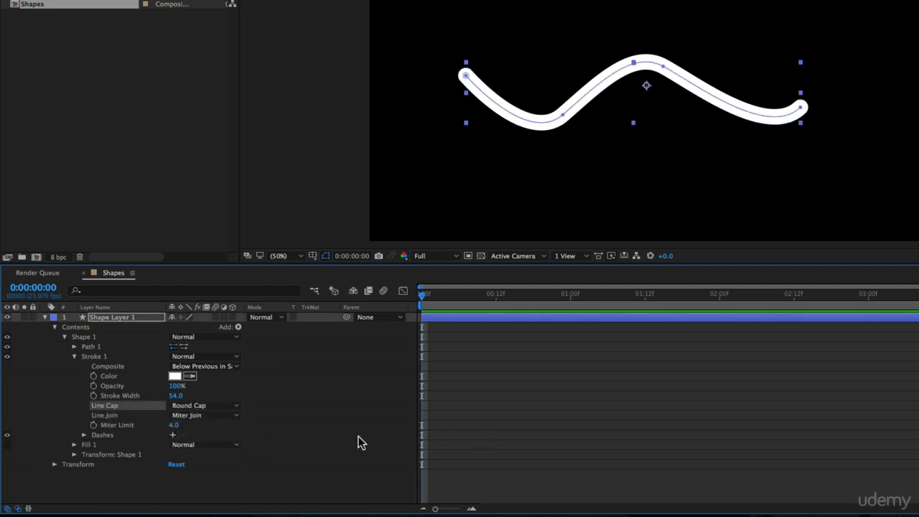
click(502, 475)
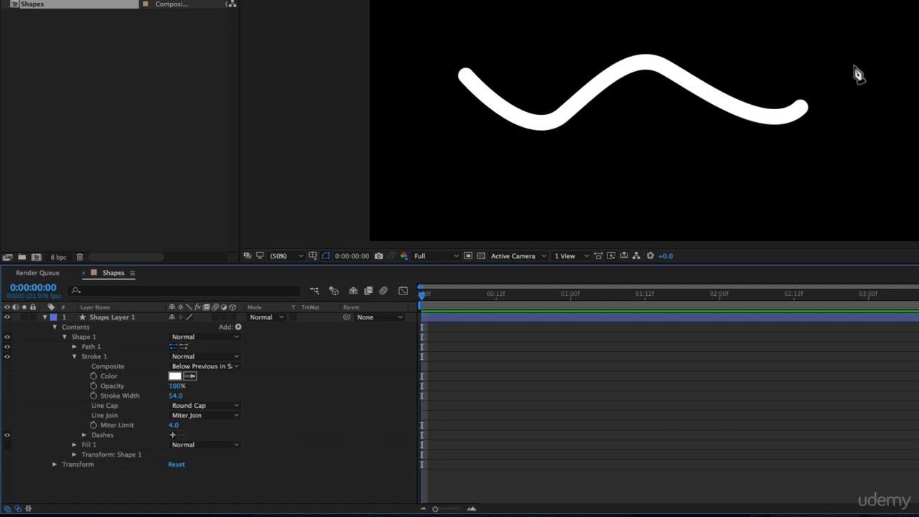
key(v)
Add dashes to the wave's stroke with a Dash value of 14, and reduce the stroke width to 8
click(172, 436)
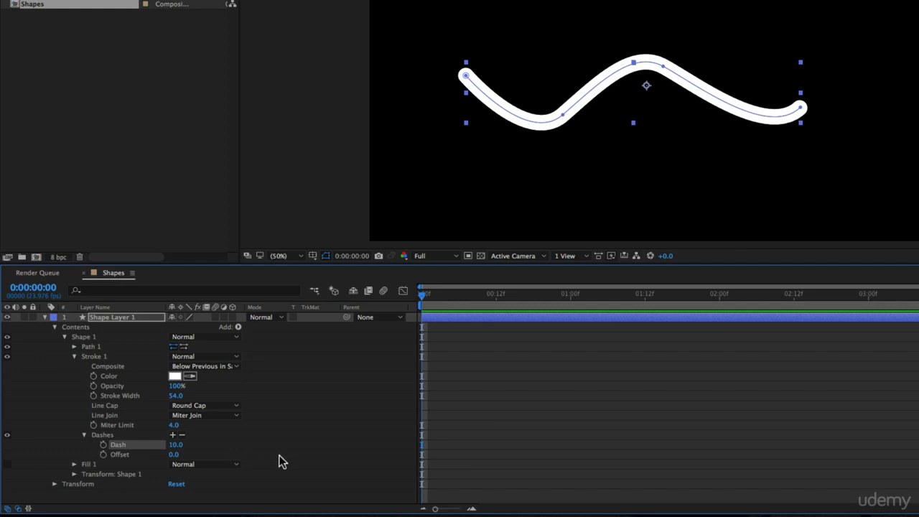
mouse_move(176, 451)
mouse_down()
mouse_move(282, 461)
mouse_move(174, 456)
mouse_up()
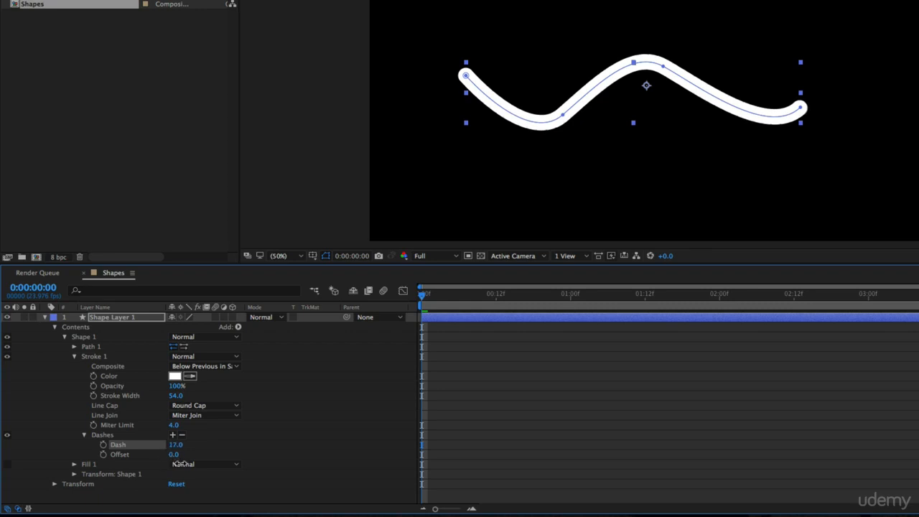
drag(182, 464, 184, 465)
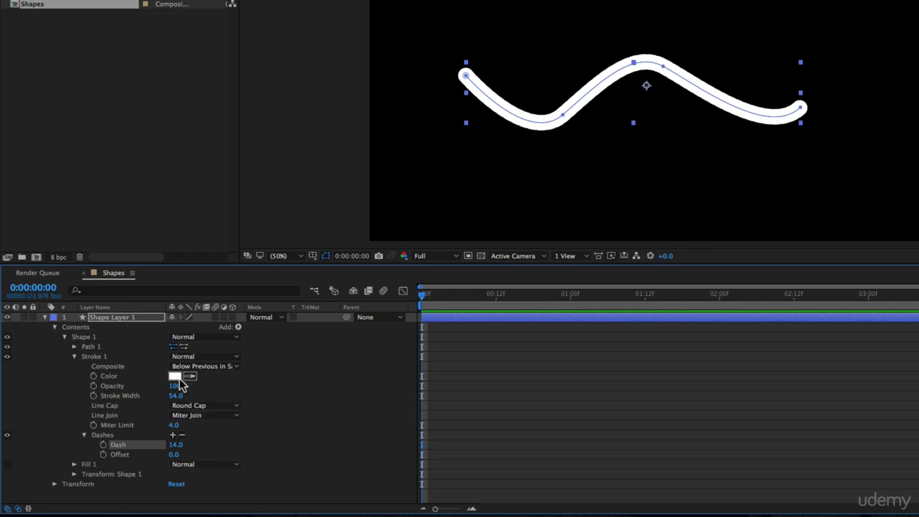
mouse_move(175, 395)
mouse_down()
mouse_move(148, 399)
mouse_move(161, 401)
mouse_up()
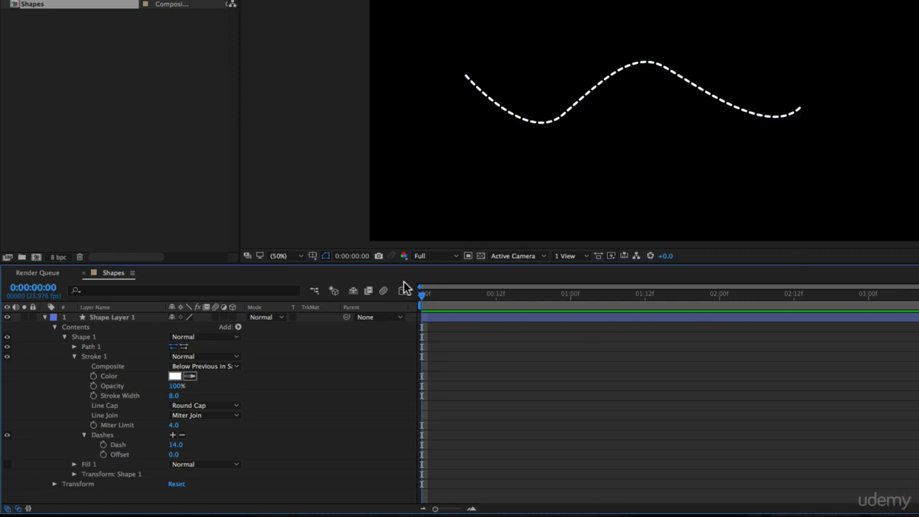
Add a Gap value of 30 to the stroke's dashes and deselect the layer
click(173, 435)
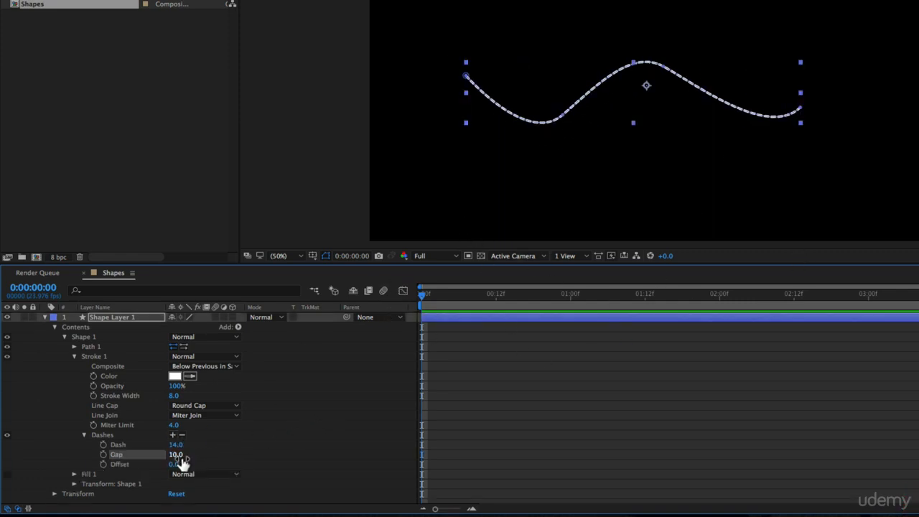
mouse_move(178, 458)
mouse_down()
mouse_move(209, 459)
mouse_move(185, 455)
mouse_up()
click(316, 420)
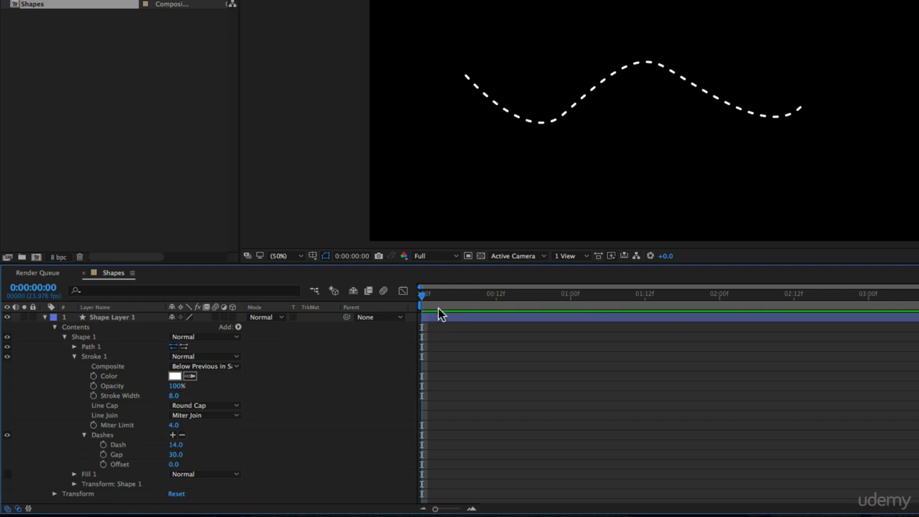
click(439, 314)
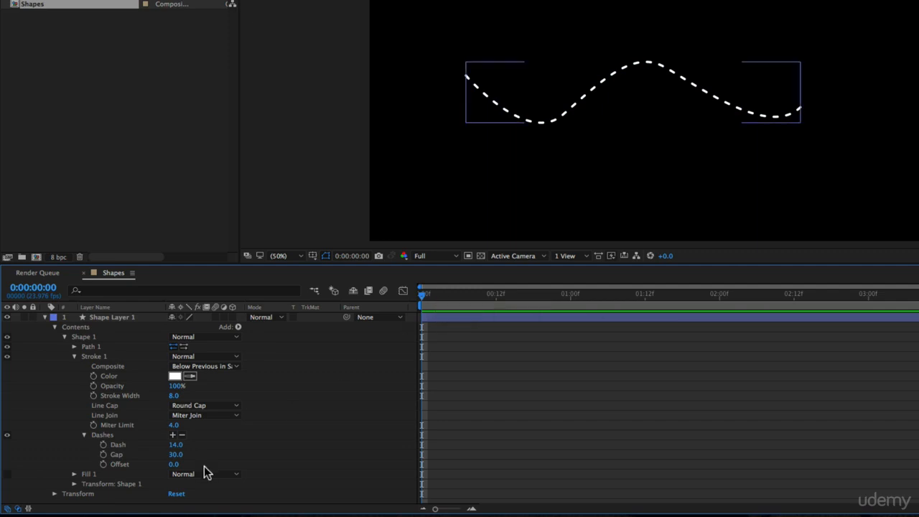
Animate the dash Offset with a keyframe of 0 at 0:00:00:00 and one of -327 at 0:00:01:12
click(103, 464)
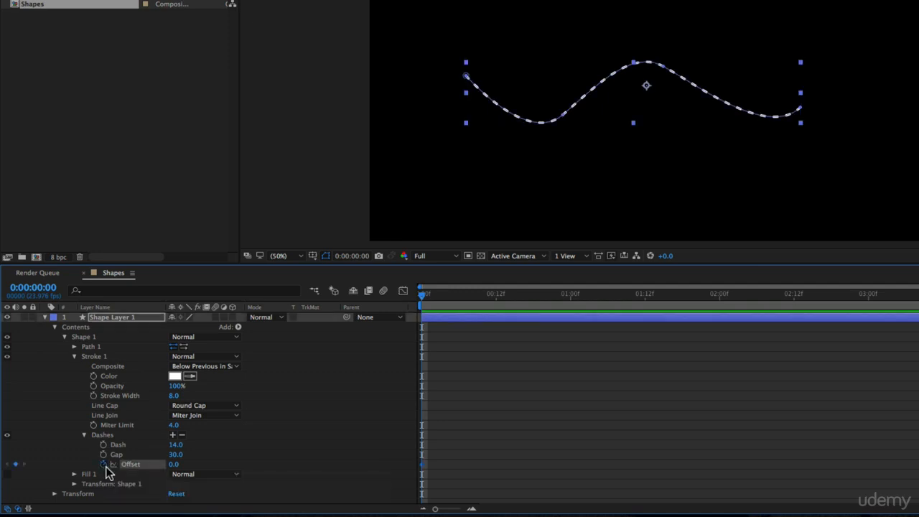
drag(424, 294, 645, 303)
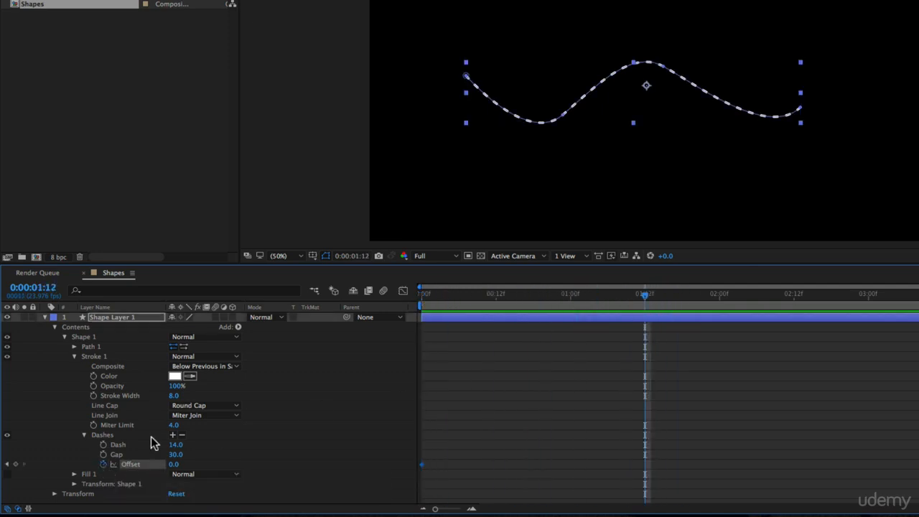
drag(173, 466, 0, 482)
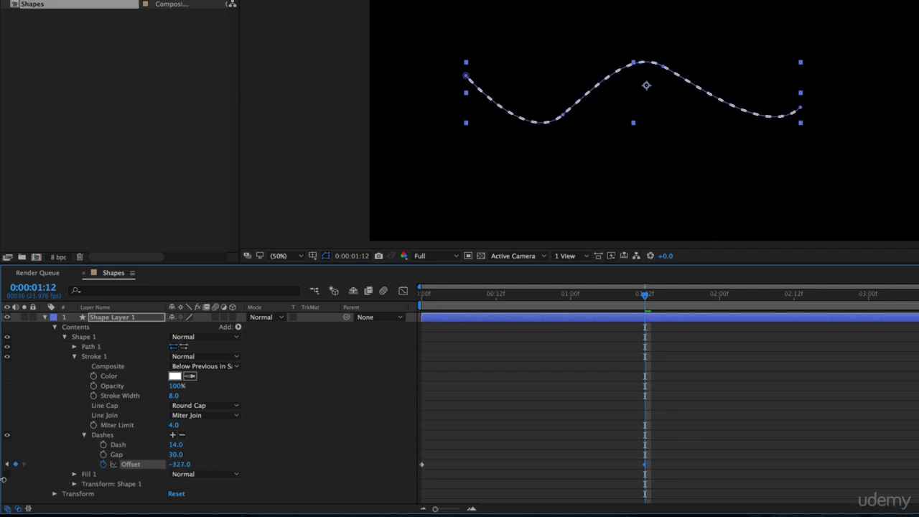
Preview the moving dashes and shorten the work area to end at 0:00:01:12
drag(918, 307, 676, 335)
key(space)
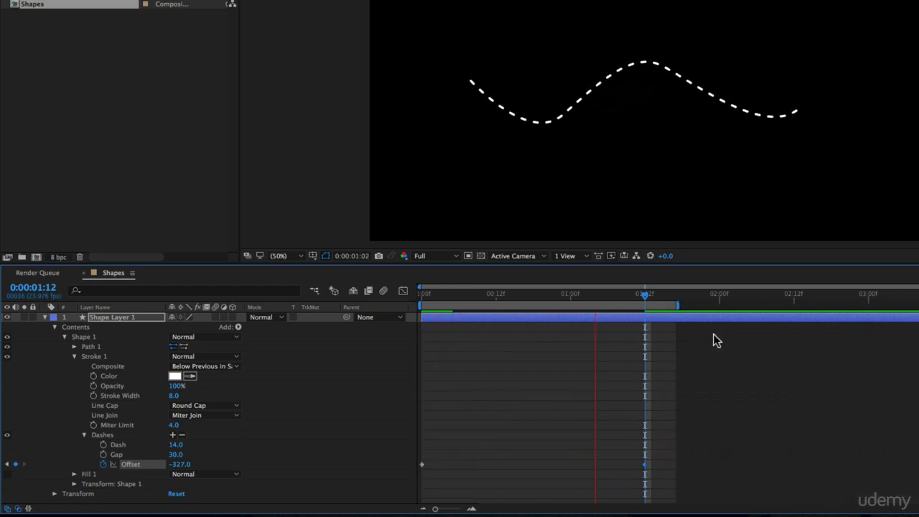
key(space)
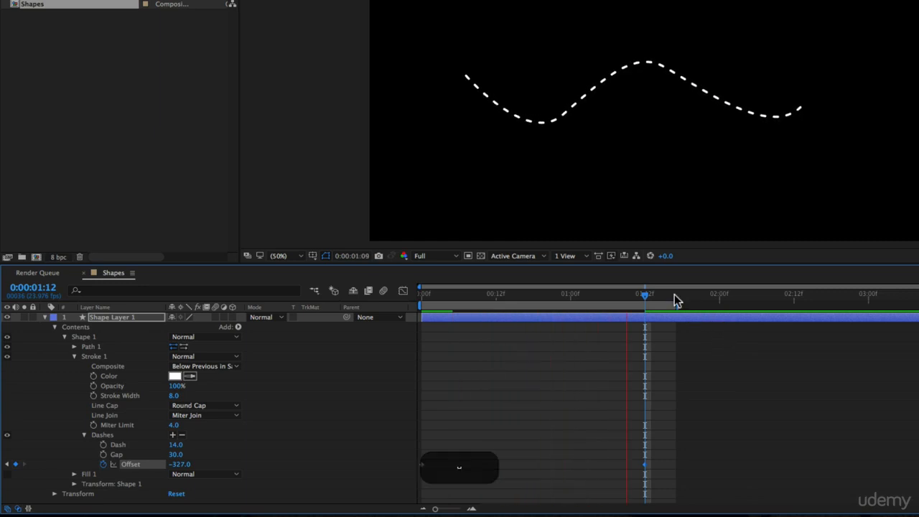
drag(678, 307, 646, 306)
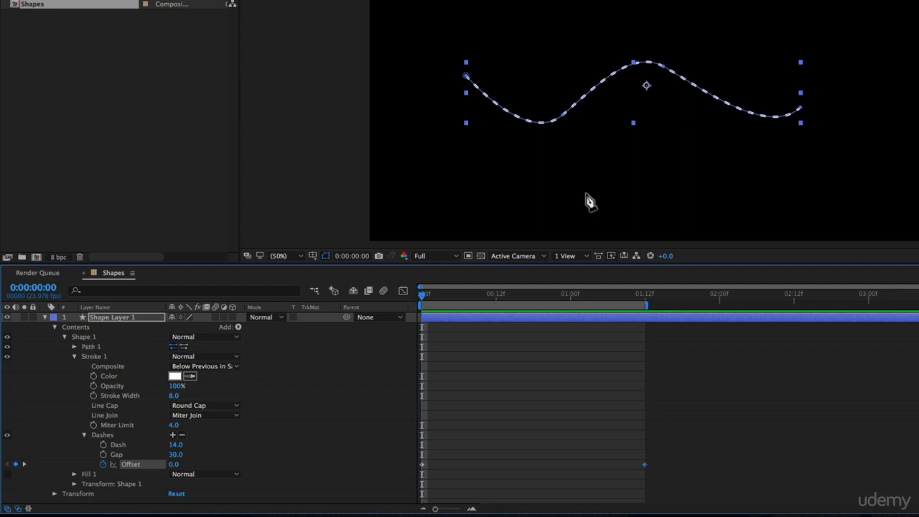
Collapse Stroke 1, expand Path 1, and set a Path keyframe at 0:00:00:00
click(74, 357)
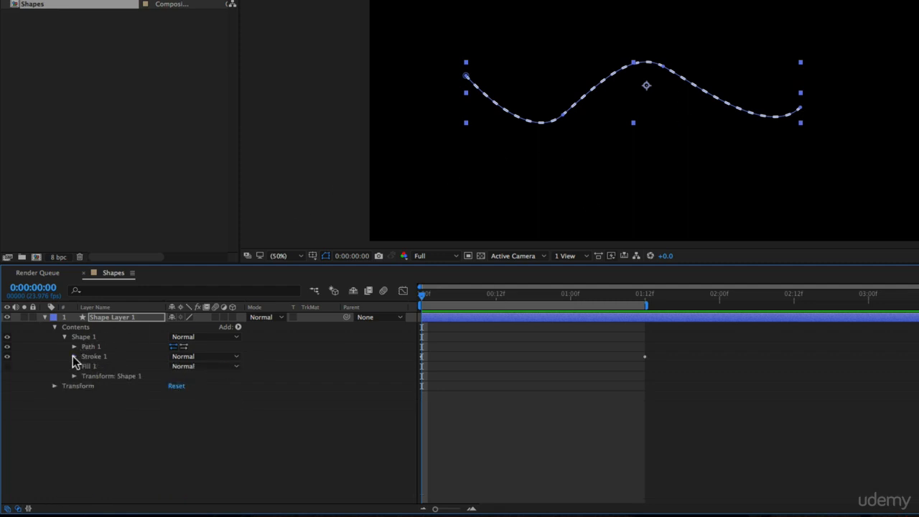
click(74, 347)
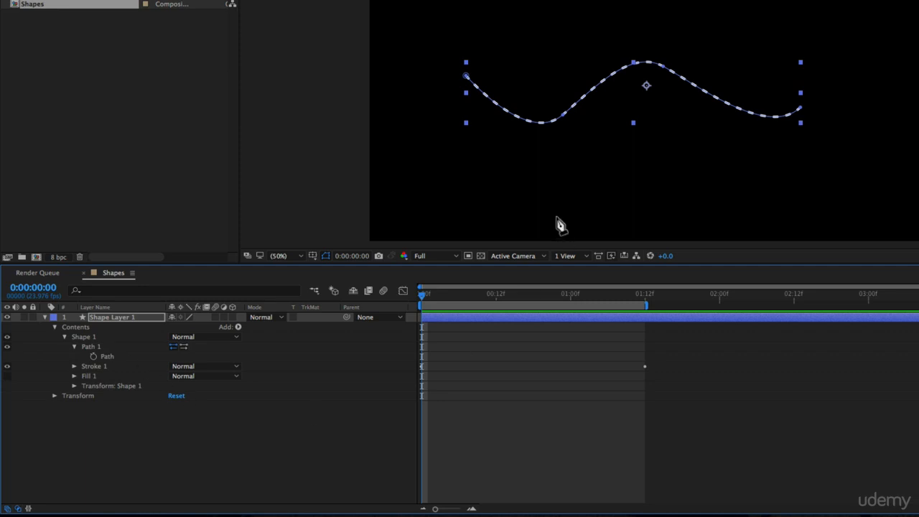
mouse_move(420, 294)
mouse_down()
mouse_move(531, 293)
mouse_move(421, 294)
mouse_up()
click(94, 356)
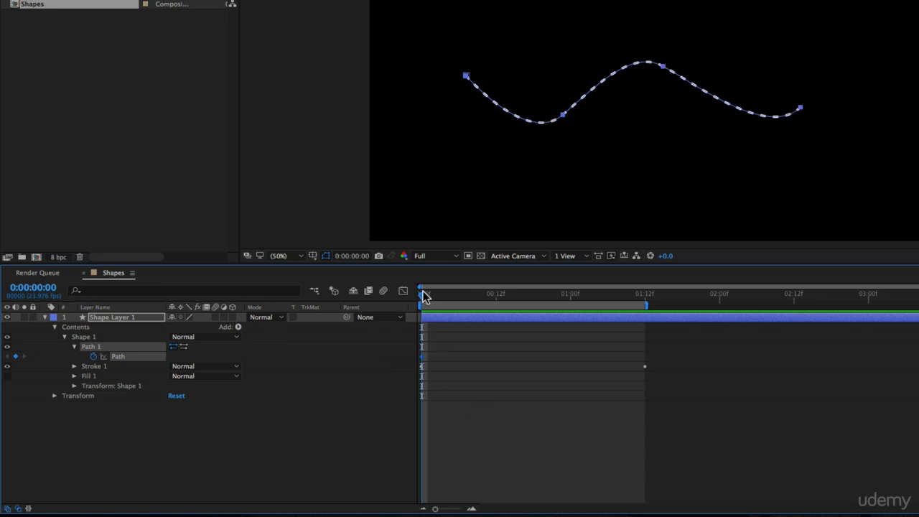
At 0:00:00:18, try moving the entire wave path upward, and undo the move
drag(423, 294, 534, 294)
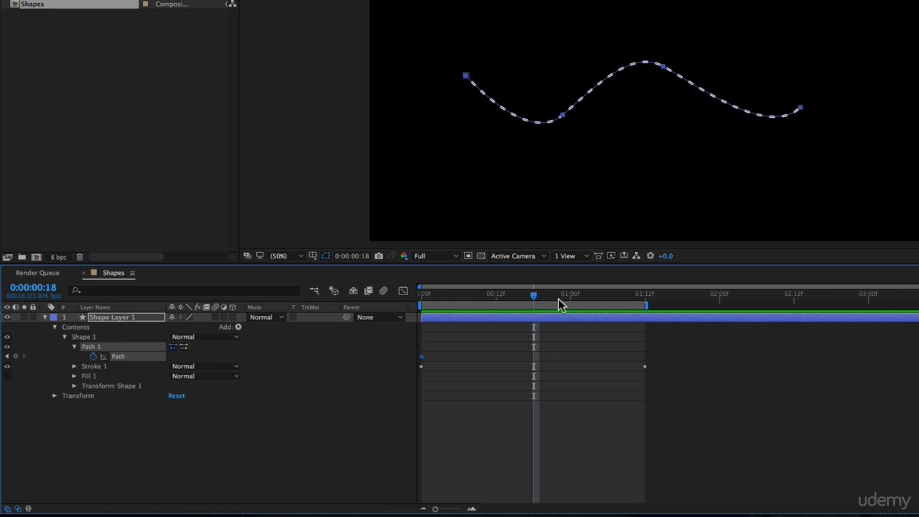
click(572, 105)
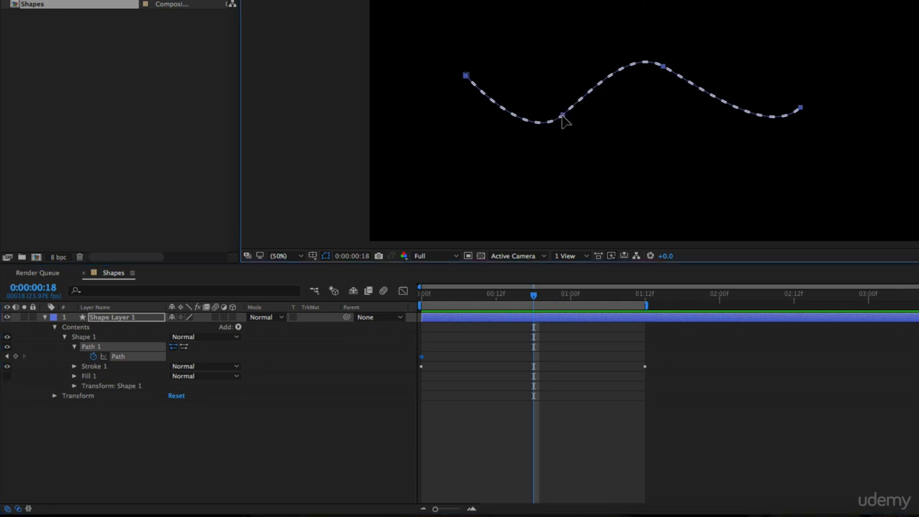
click(564, 117)
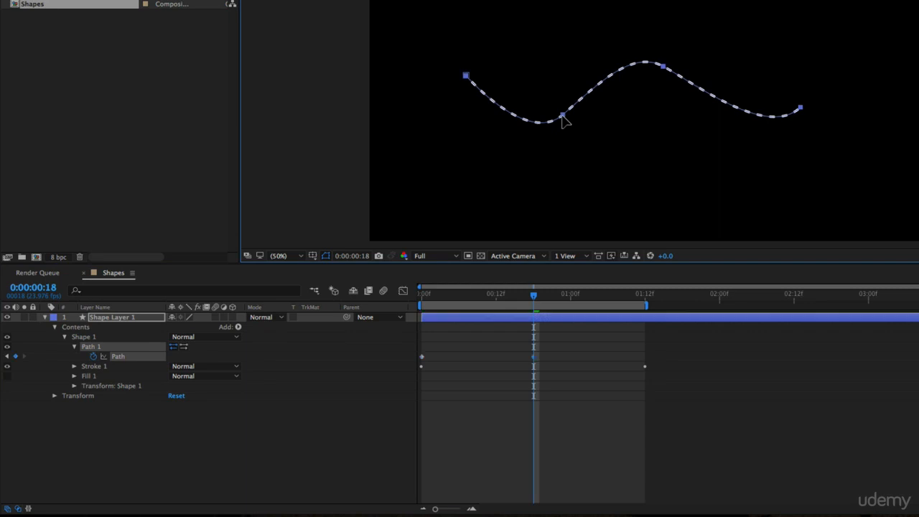
drag(564, 119, 564, 69)
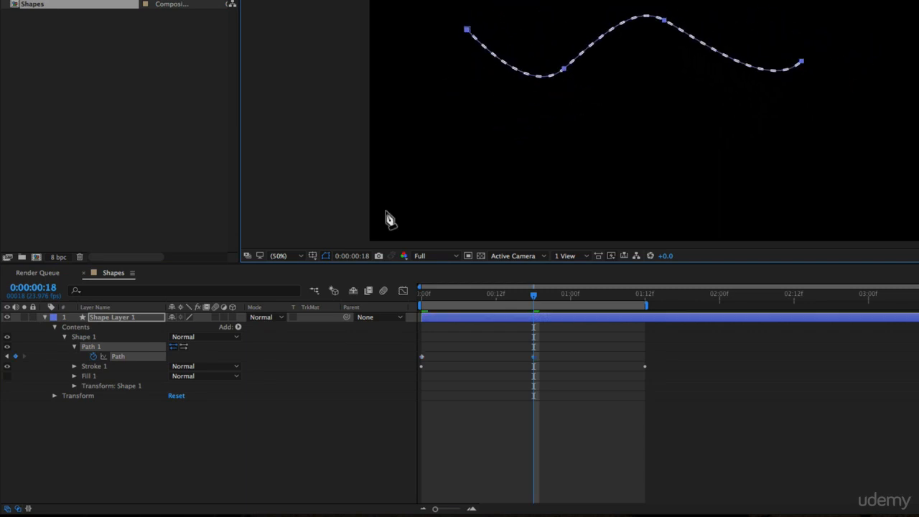
key(super+z)
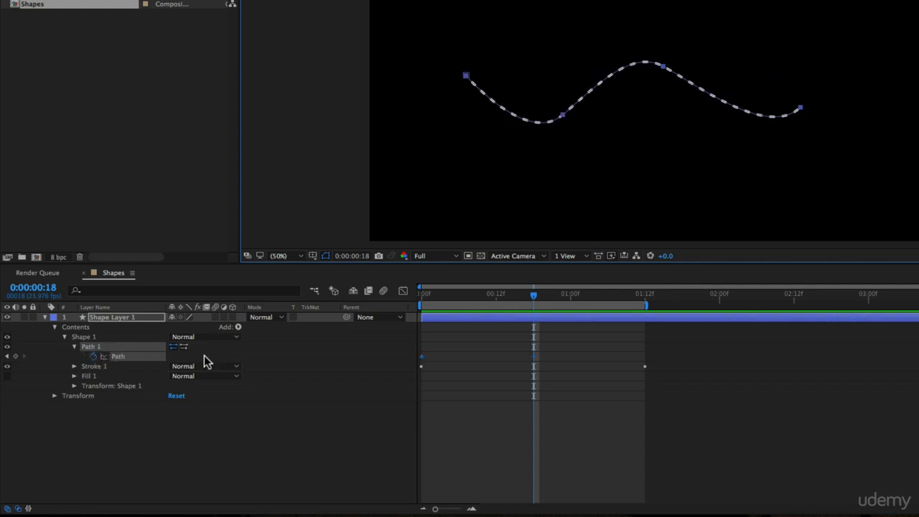
click(204, 361)
click(123, 359)
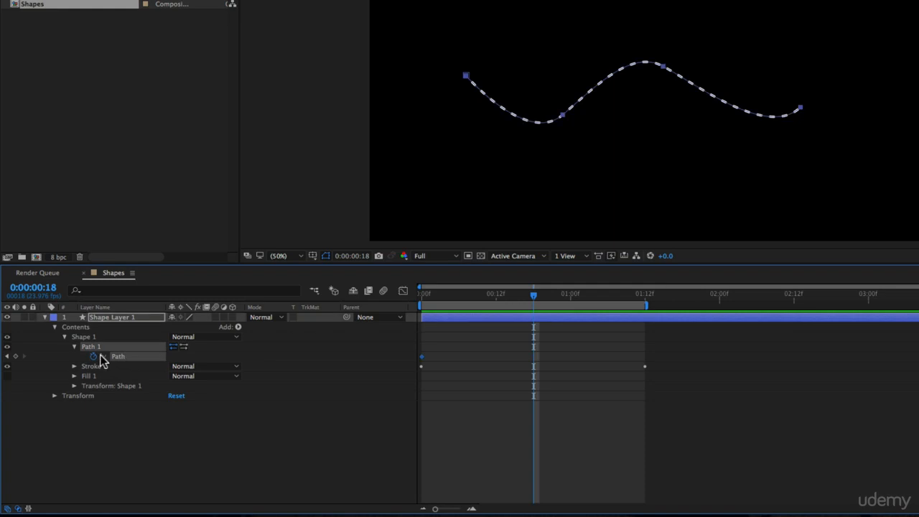
At 0:00:00:18, select Path 1, raise the wave's second point, lower its third point, and preview the shape change
click(80, 353)
click(96, 344)
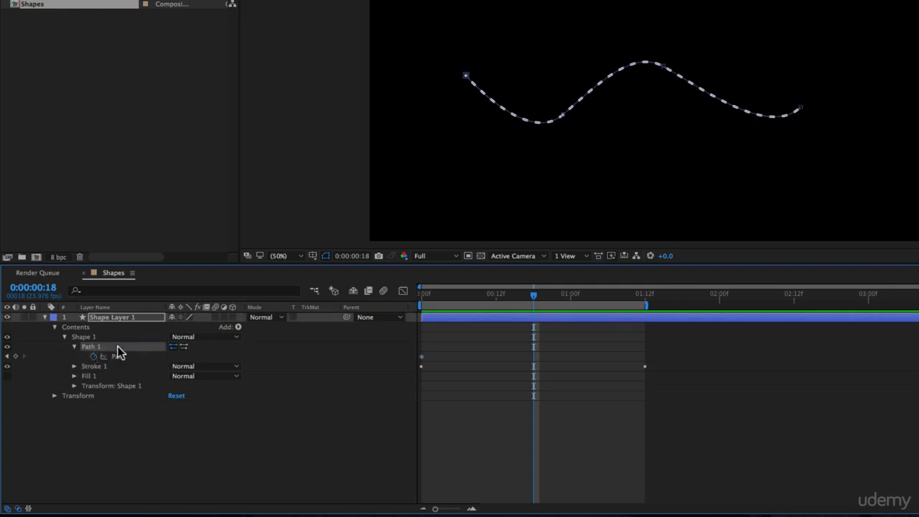
click(120, 358)
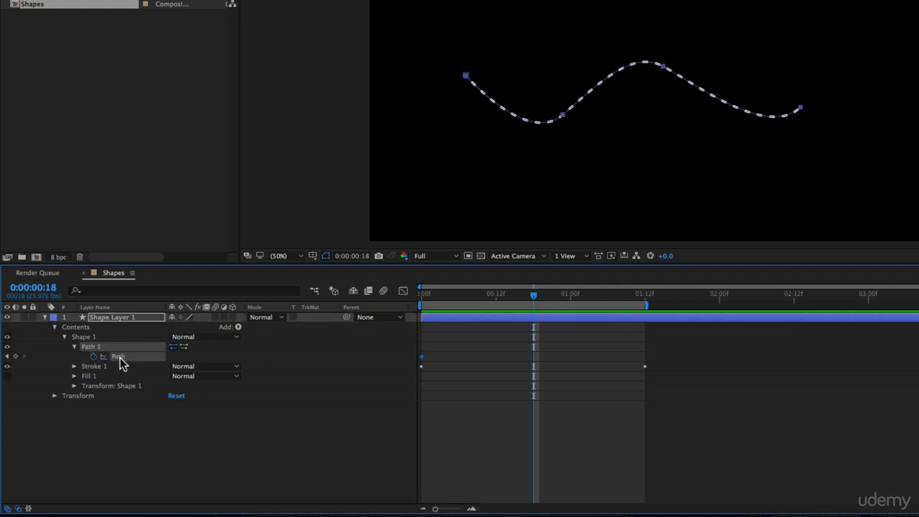
click(79, 359)
click(92, 346)
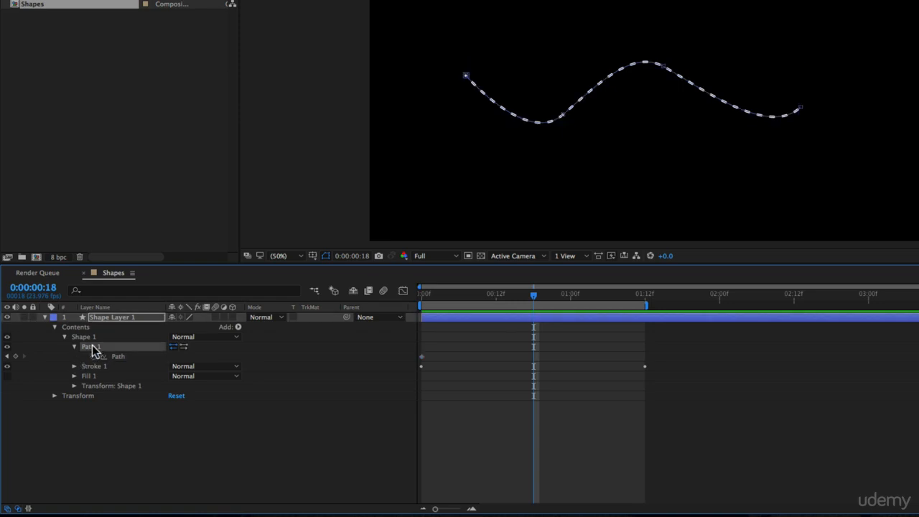
drag(563, 118, 561, 71)
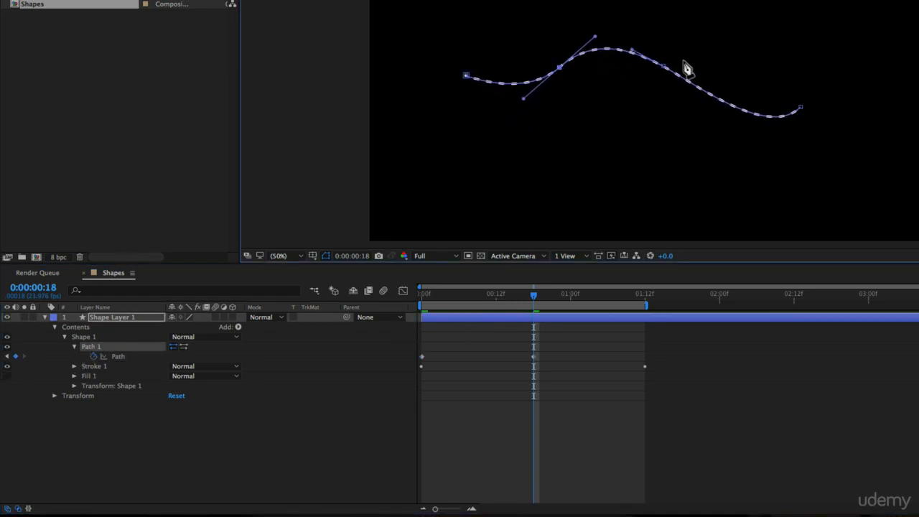
drag(666, 67, 683, 134)
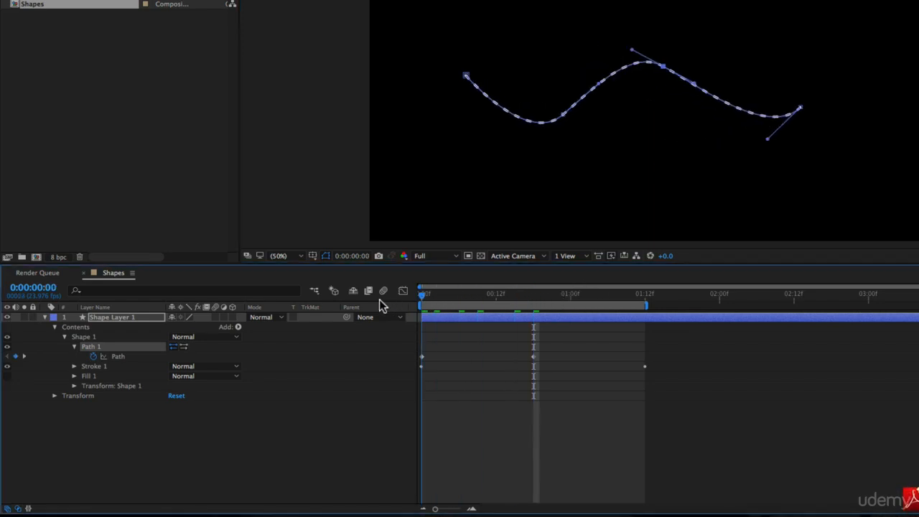
key(space)
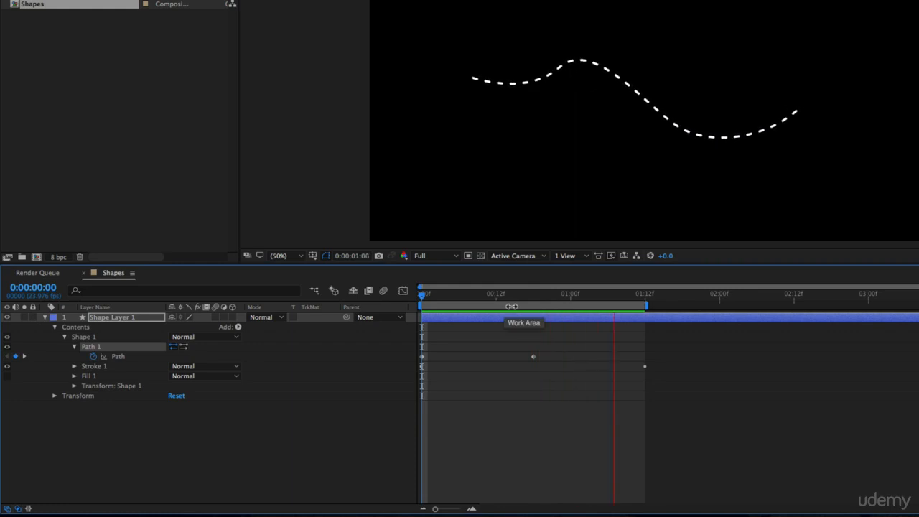
key(space)
Copy the first Path keyframe to 0:00:01:12 and preview the looping wave from the start
drag(445, 295, 646, 309)
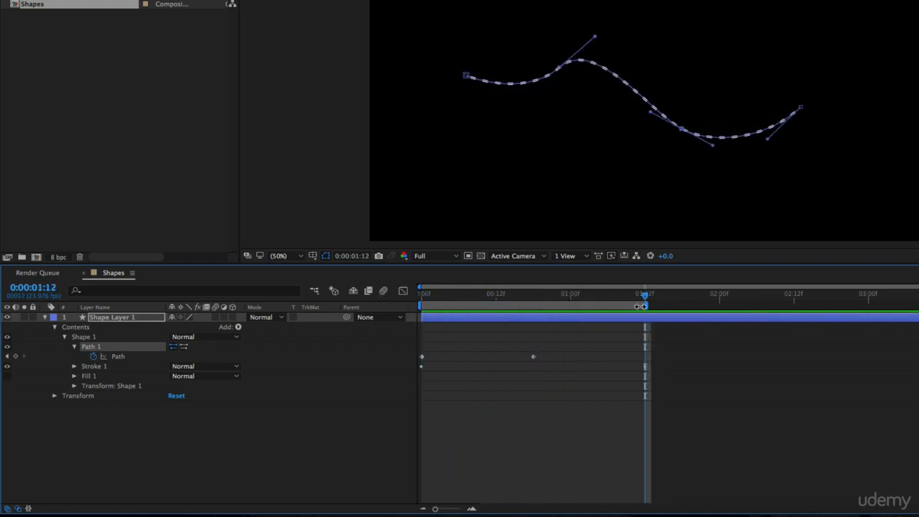
drag(441, 352, 409, 359)
key(super+c)
key(super+v)
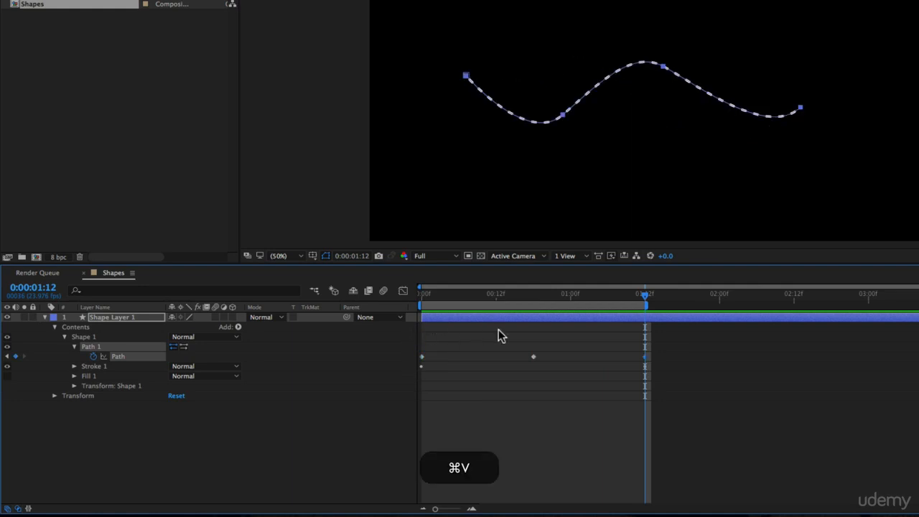
key(Home)
key(space)
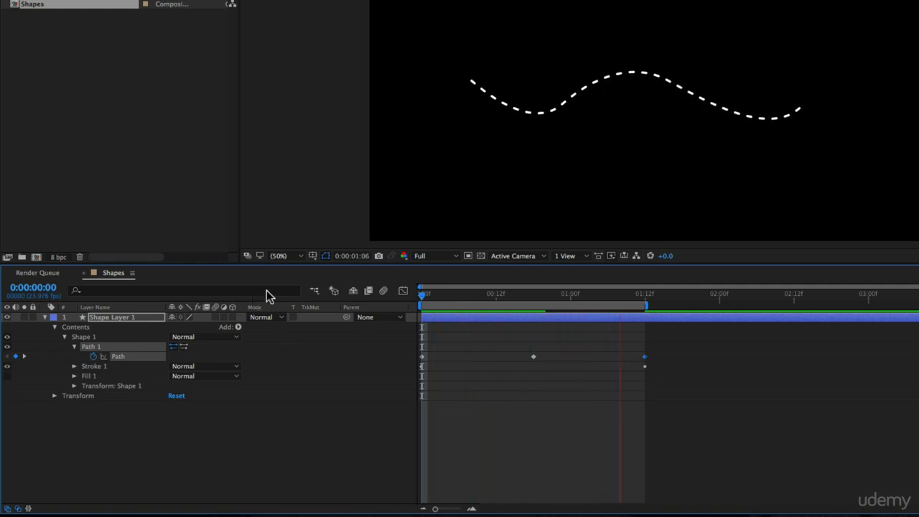
key(space)
At 0:00:00:18, angle the second point's handles downward to the right, swing the third point's left handle below the curve, and preview the animation
click(535, 297)
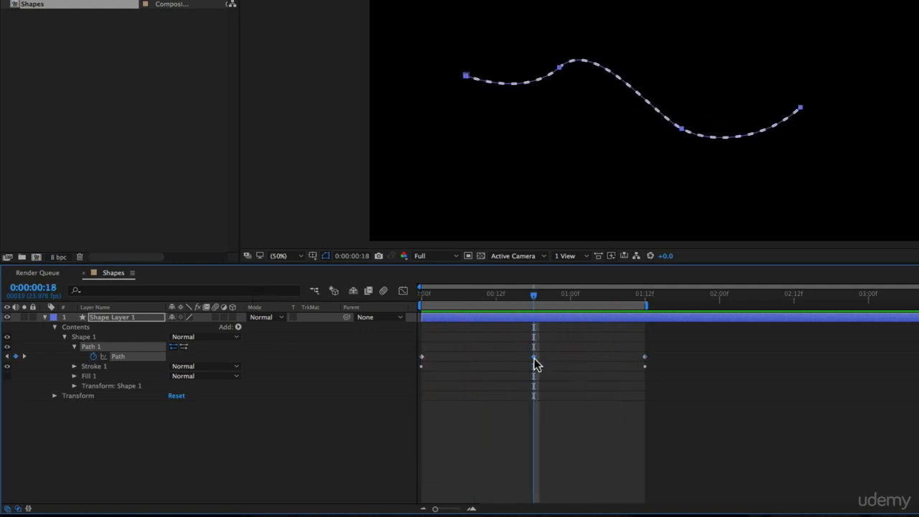
click(562, 67)
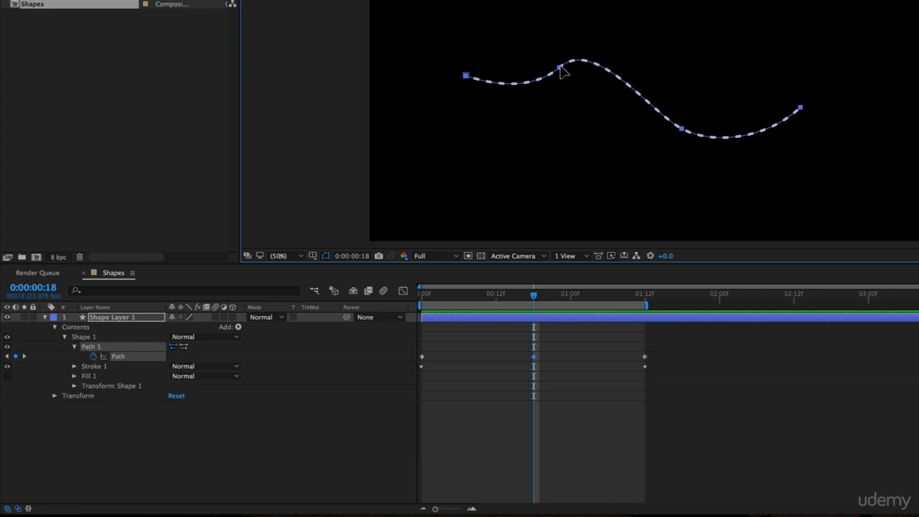
click(79, 357)
click(93, 347)
click(561, 68)
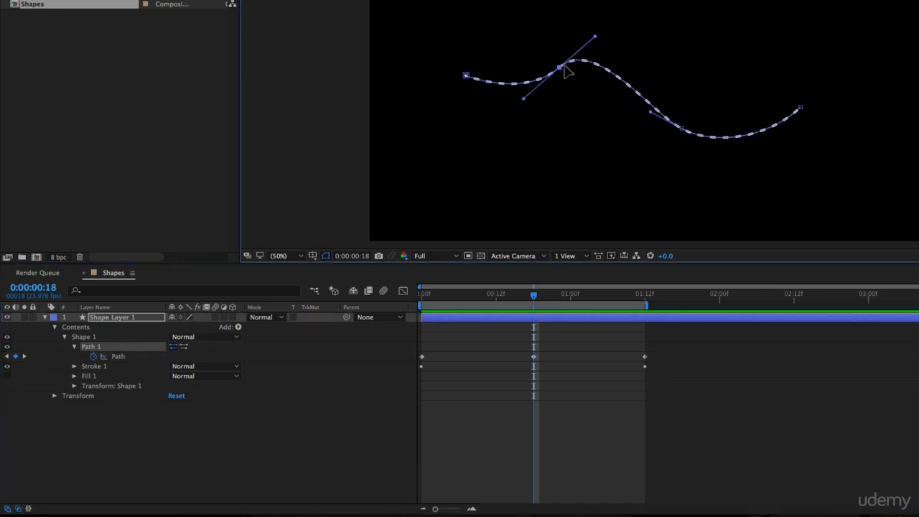
drag(596, 37, 587, 99)
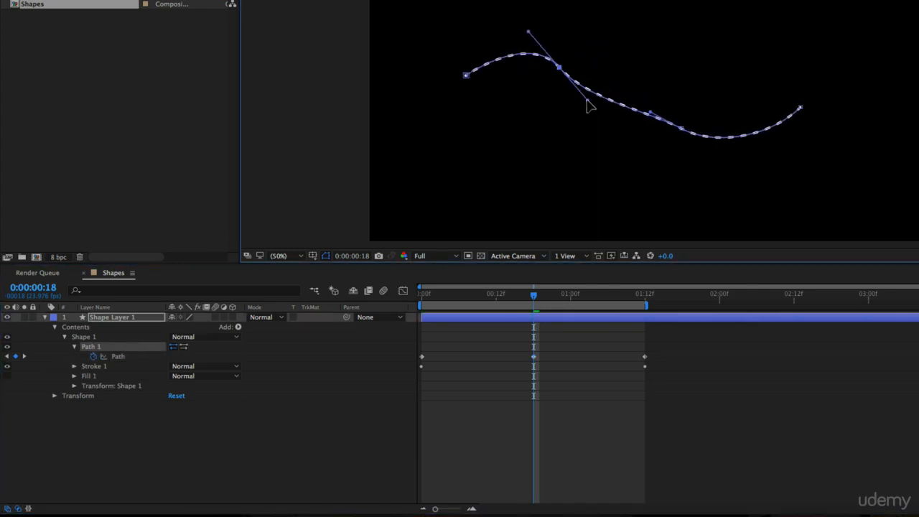
mouse_move(652, 118)
mouse_down()
mouse_move(642, 139)
mouse_move(649, 165)
mouse_move(666, 154)
mouse_move(653, 134)
mouse_up()
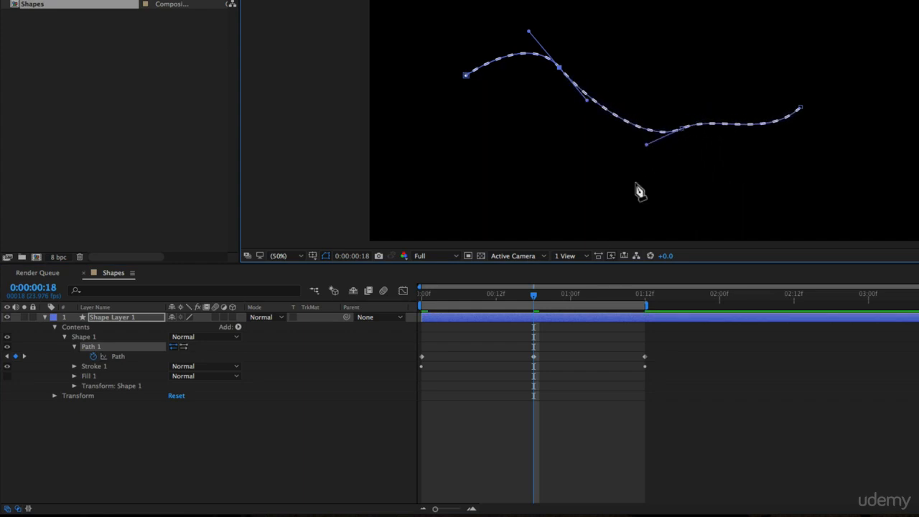
drag(649, 146, 667, 156)
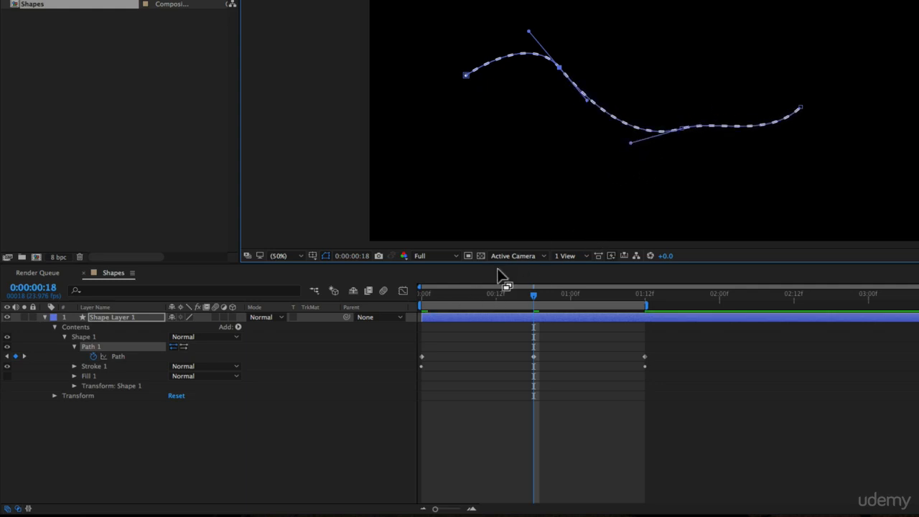
click(425, 293)
key(space)
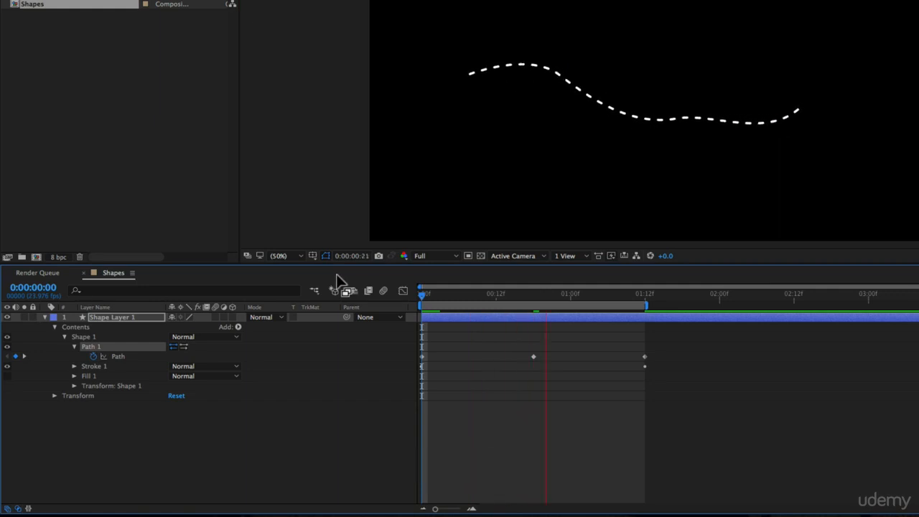